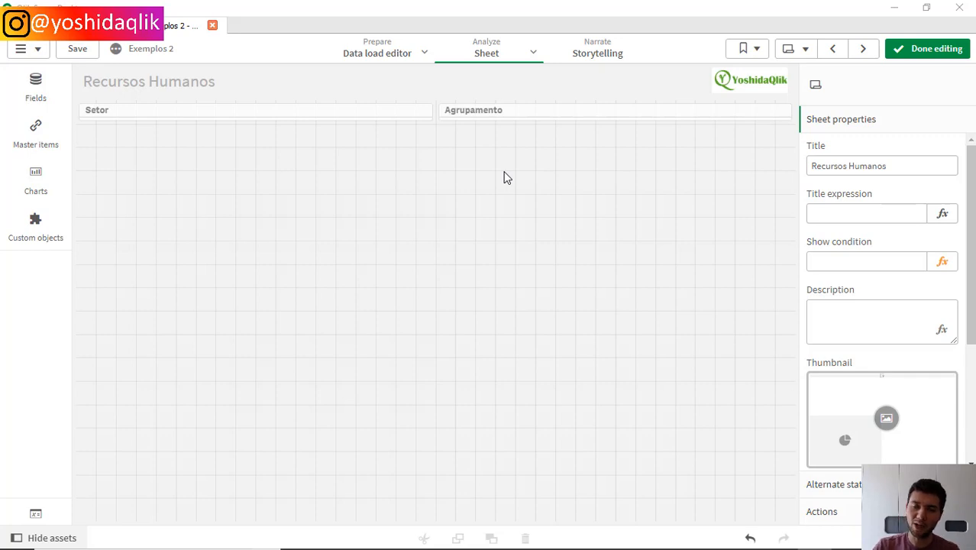
# Add a table chart to the sheet with the Agrupamento field as its dimension
pyautogui.click(39, 187)
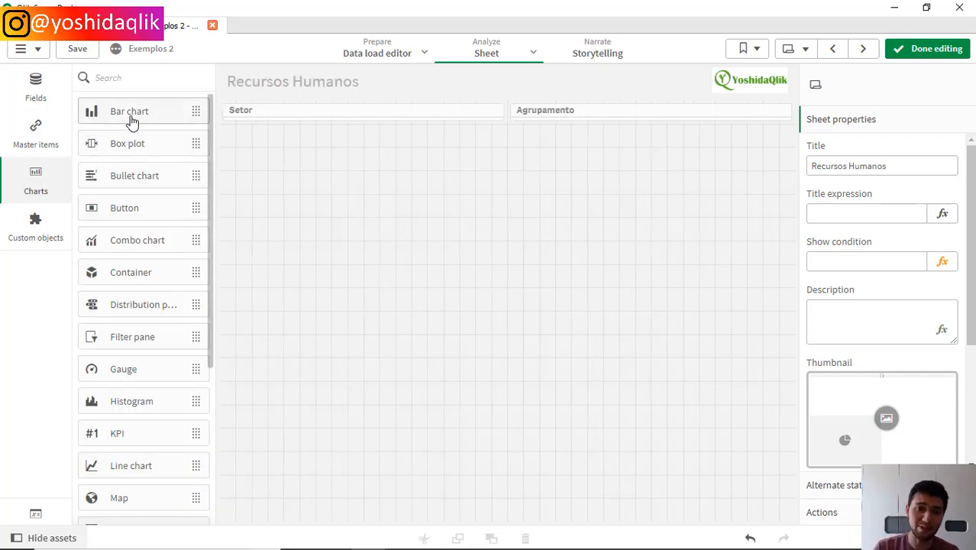
pyautogui.click(143, 77)
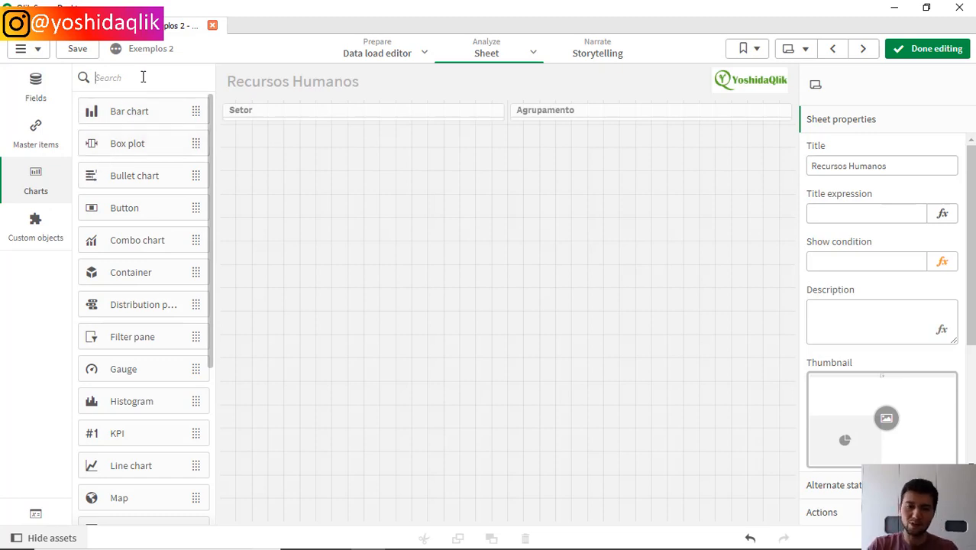
pyautogui.write('tabe')
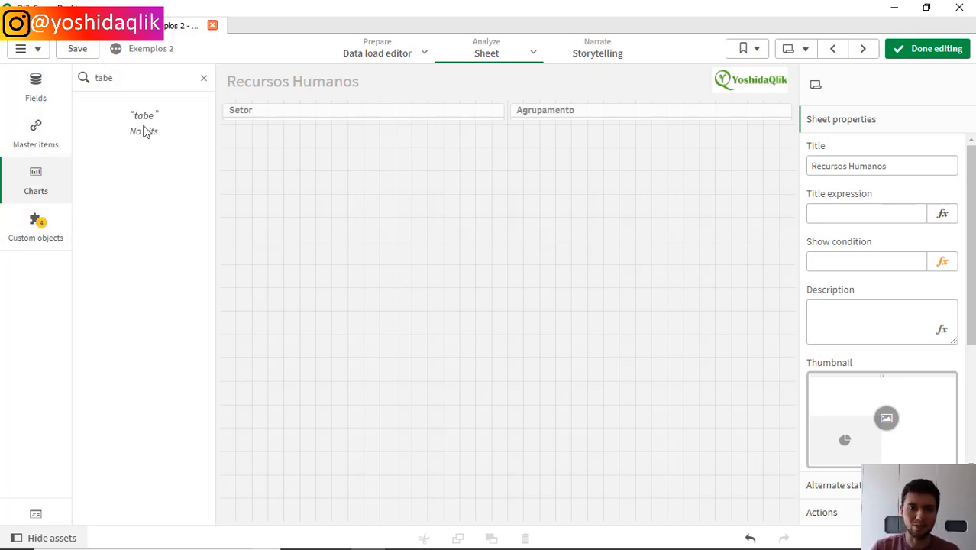
pyautogui.press('BackSpace')
pyautogui.write('l')
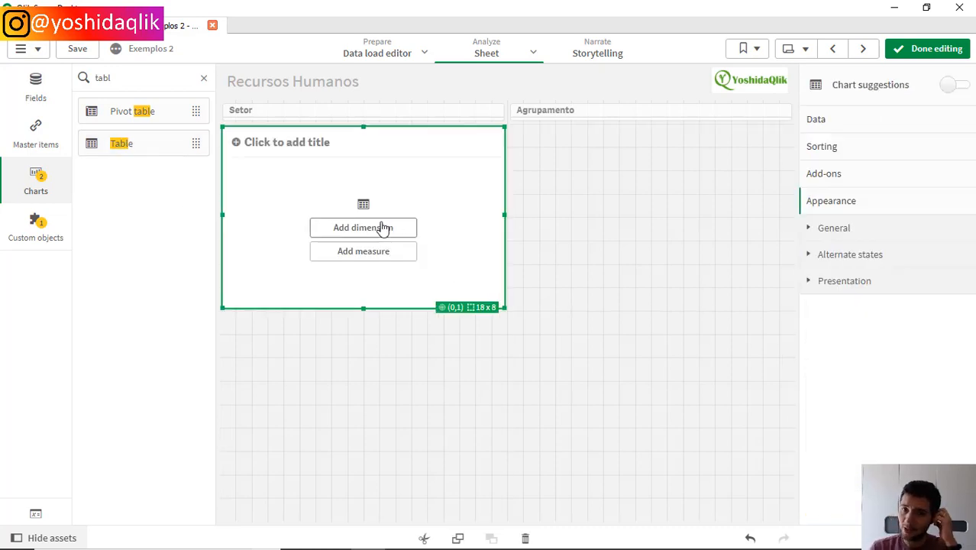
pyautogui.click(379, 229)
pyautogui.click(379, 229)
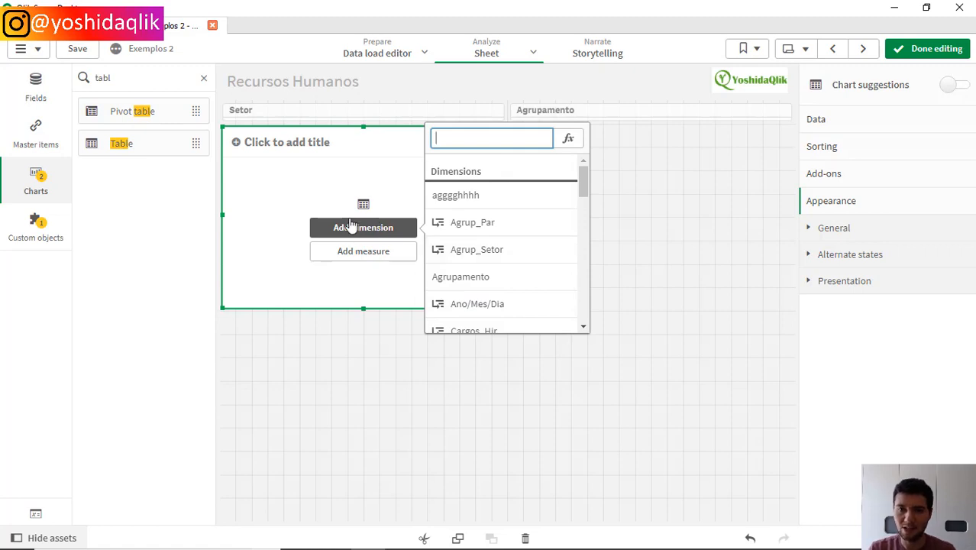
pyautogui.write('agru')
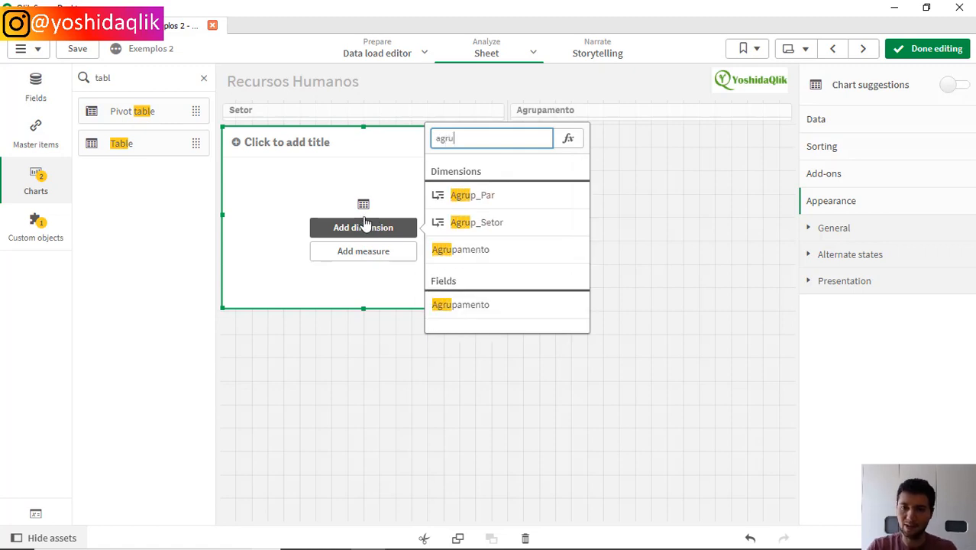
pyautogui.click(460, 311)
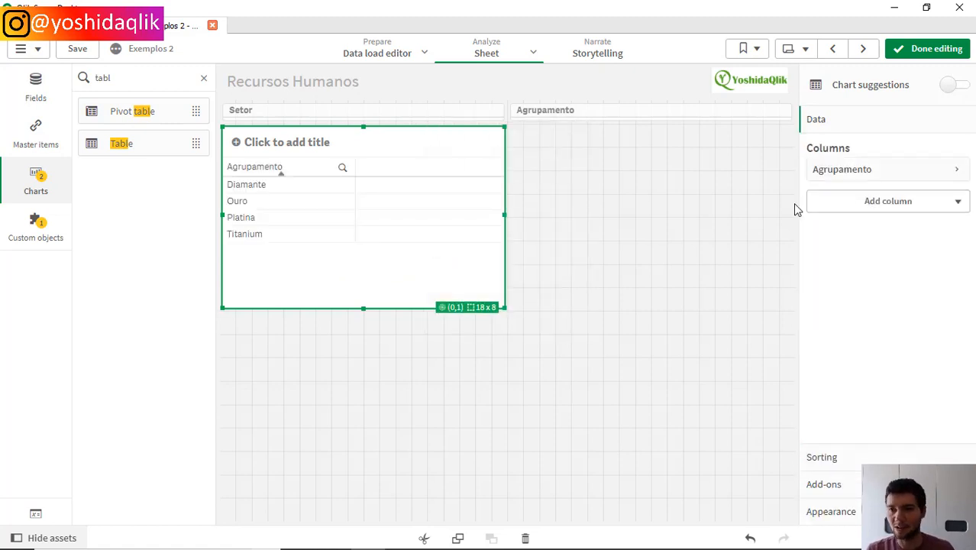
# Add a measure column to the table that sums the Valor field
pyautogui.click(862, 203)
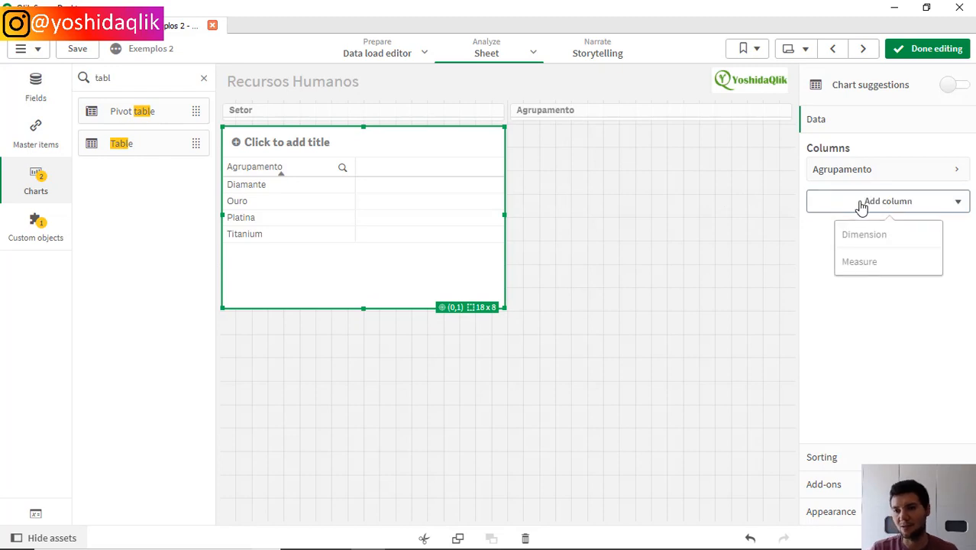
pyautogui.click(858, 262)
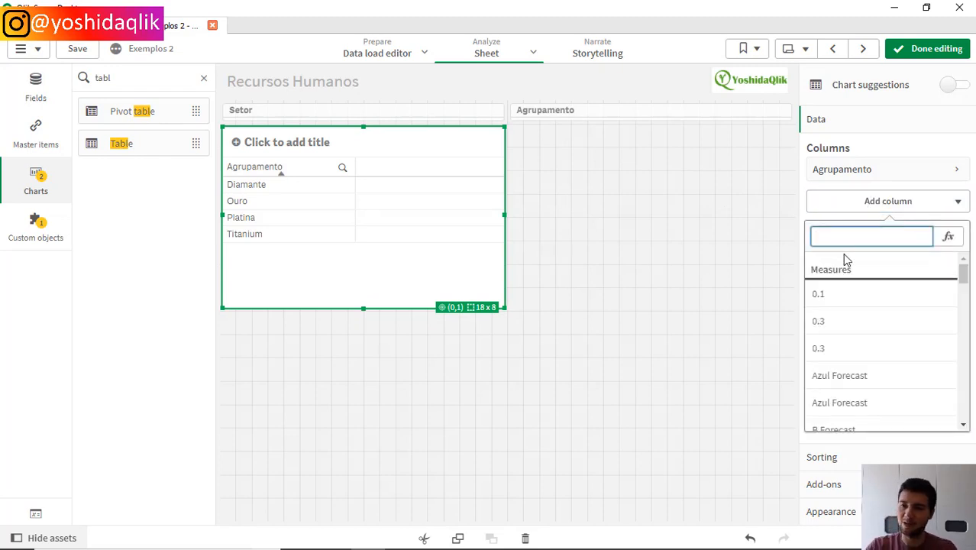
pyautogui.write('valo')
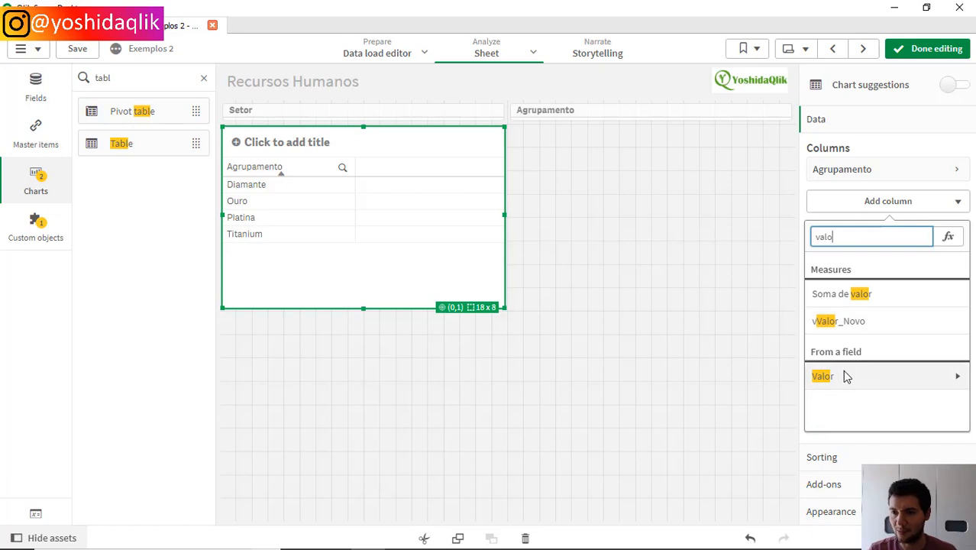
pyautogui.click(846, 375)
pyautogui.click(853, 288)
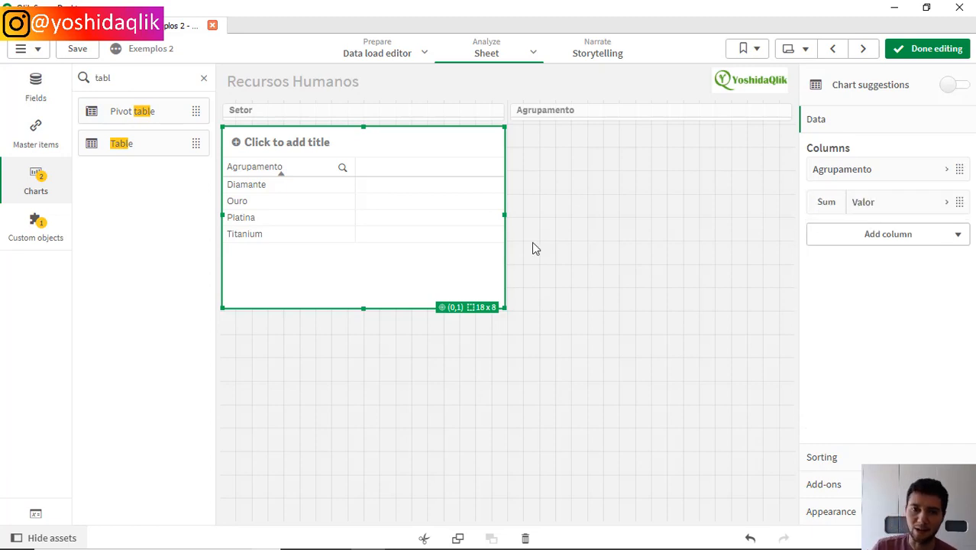
# Widen the table to the full sheet width, 36 x 8 grid cells, and set the Sum(Valor) column's number formatting to Number
pyautogui.moveTo(505, 214); pyautogui.dragTo(792, 215)
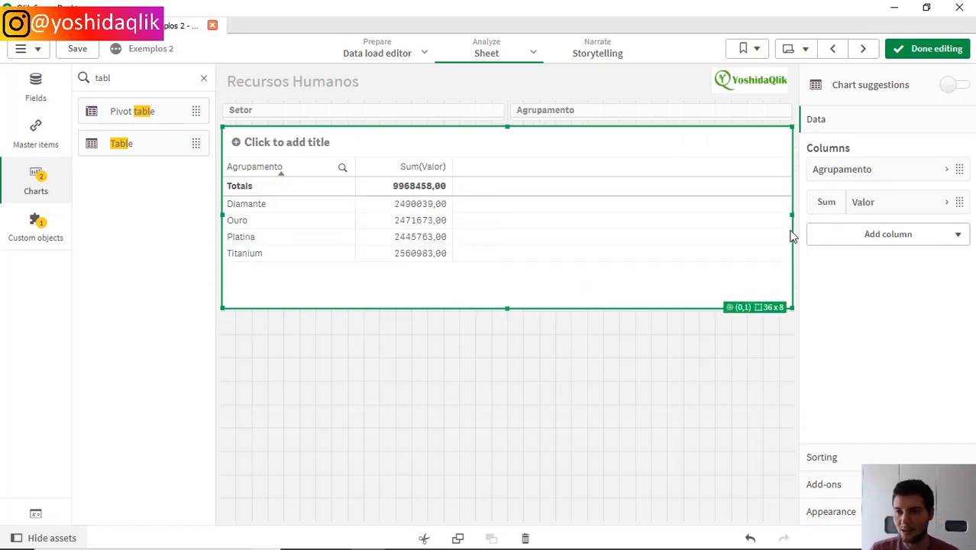
pyautogui.click(885, 204)
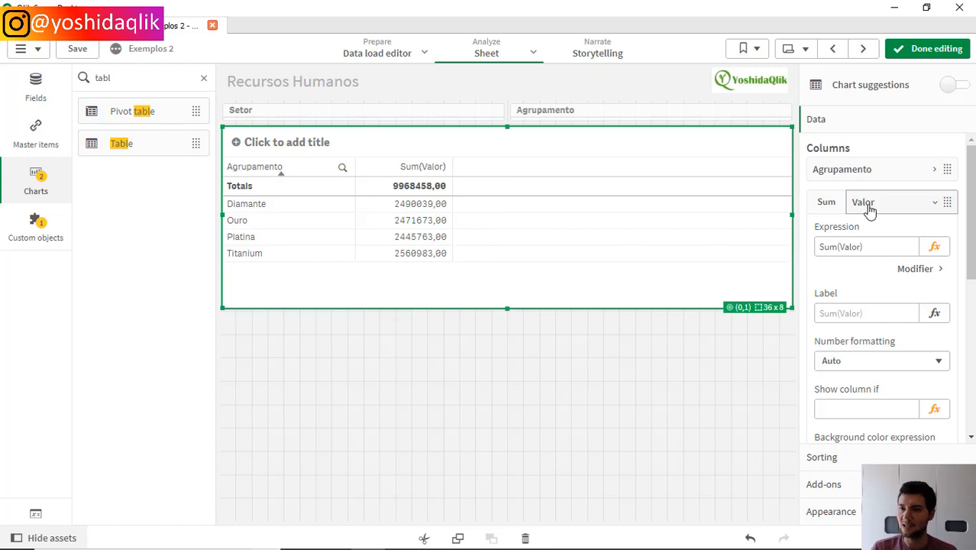
pyautogui.click(870, 362)
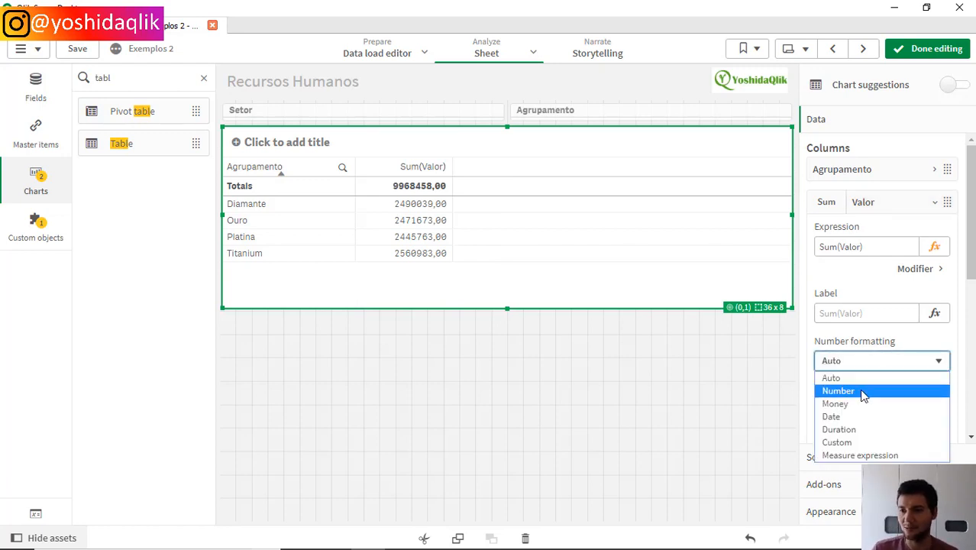
pyautogui.click(861, 391)
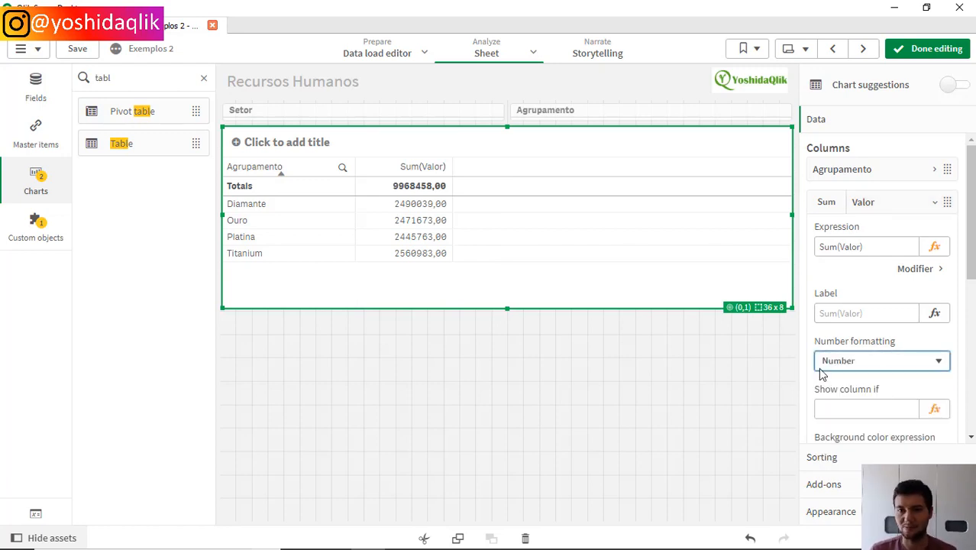
# Duplicate the Sum(Valor) column and expand the copy's settings
pyautogui.rightClick(870, 203)
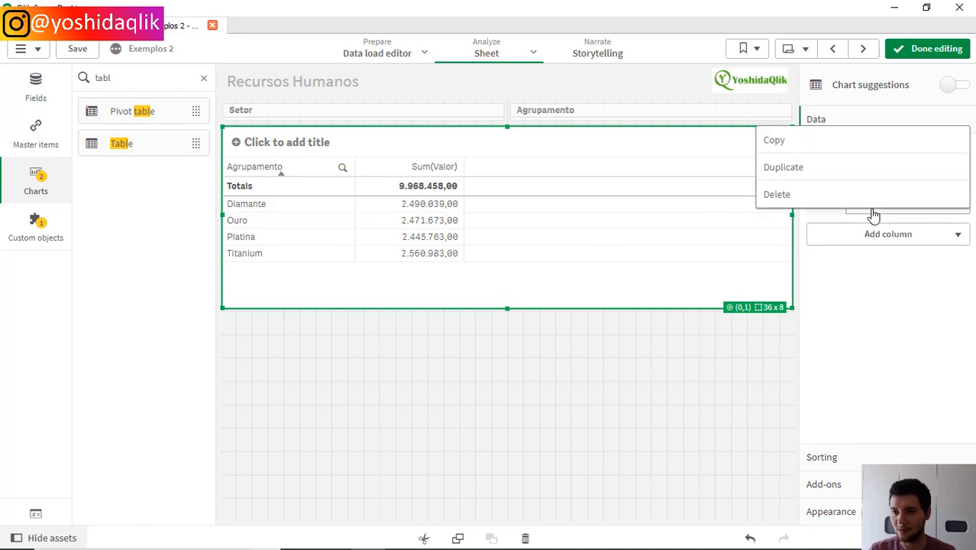
pyautogui.click(832, 178)
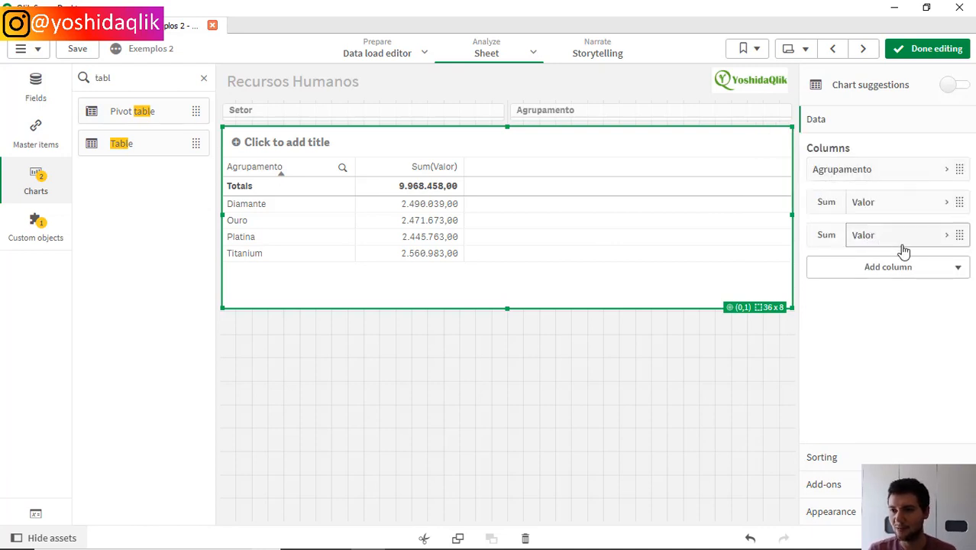
pyautogui.click(868, 229)
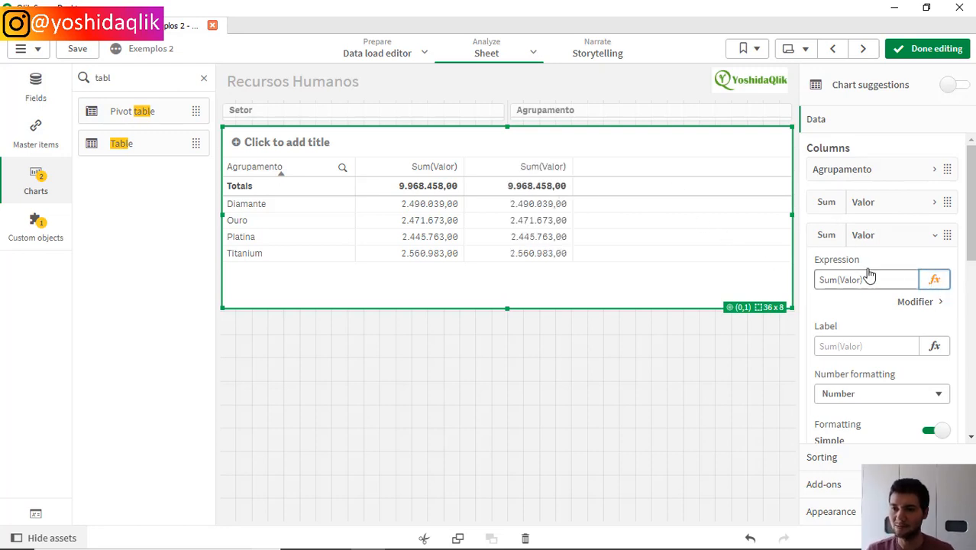
# Change the duplicated column's expression to Sum(Valor) / Sum(Total Valor) and apply it
pyautogui.click(935, 280)
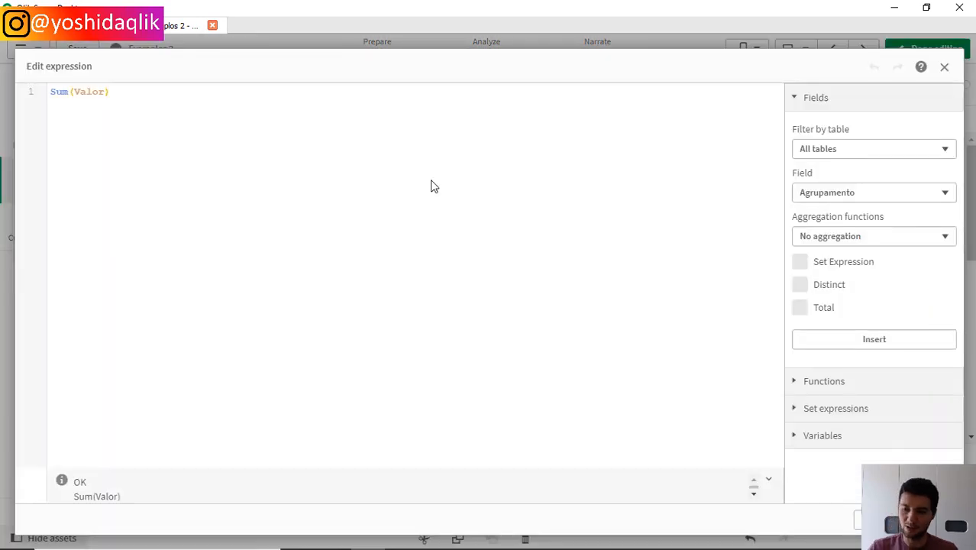
pyautogui.hotkey('ctrl', 'a')
pyautogui.hotkey('ctrl', 'c')
pyautogui.press('End')
pyautogui.press('Return')
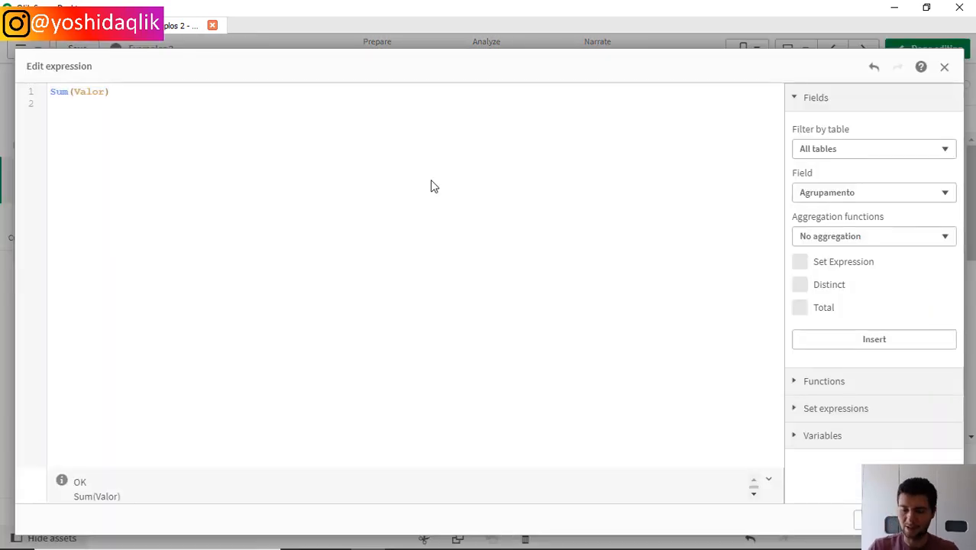
pyautogui.hotkey('ctrl', 'v')
pyautogui.press('Left')
pyautogui.press('Left')
pyautogui.press('Left')
pyautogui.press('Left')
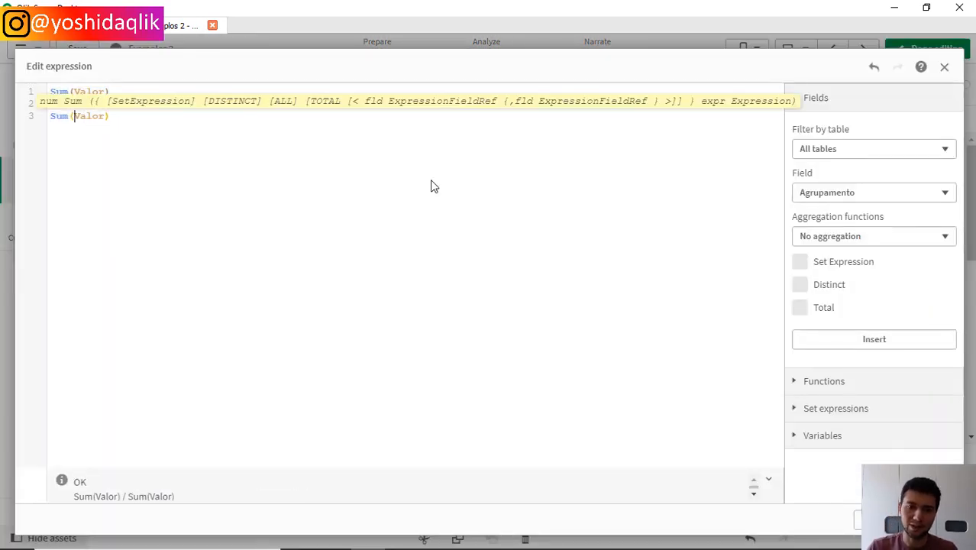
pyautogui.write('Total')
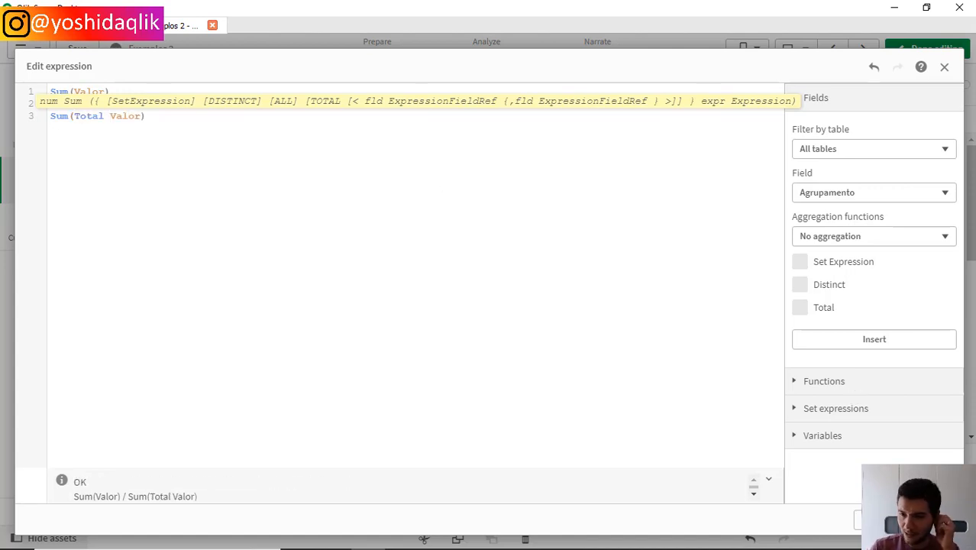
pyautogui.hotkey('ctrl', 'Return')
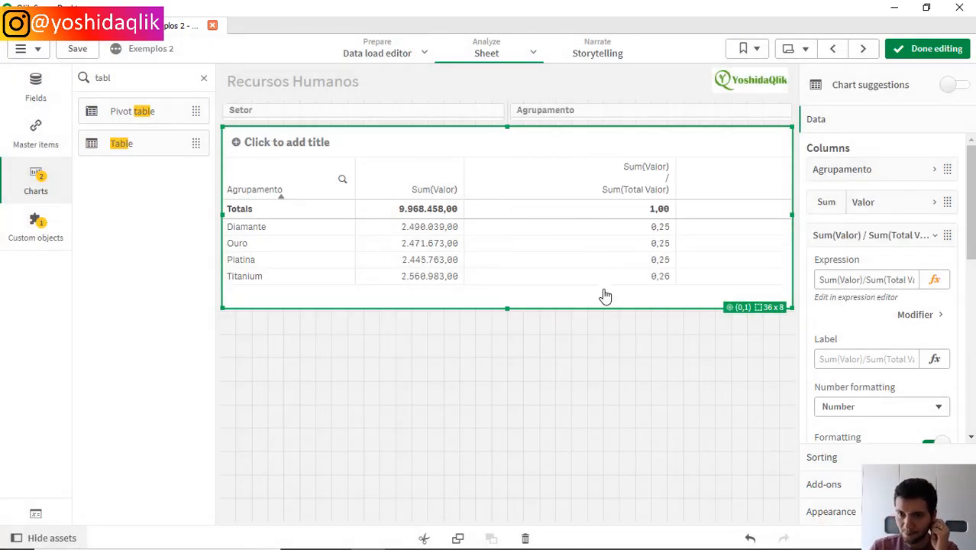
# Format the ratio column as a Number with the 12,3% pattern and finish editing the sheet
pyautogui.click(864, 412)
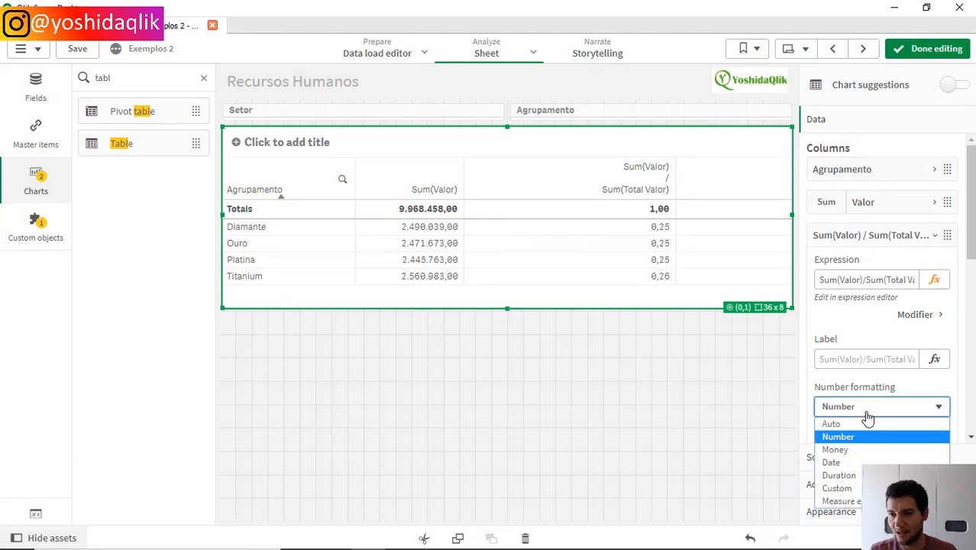
pyautogui.click(859, 438)
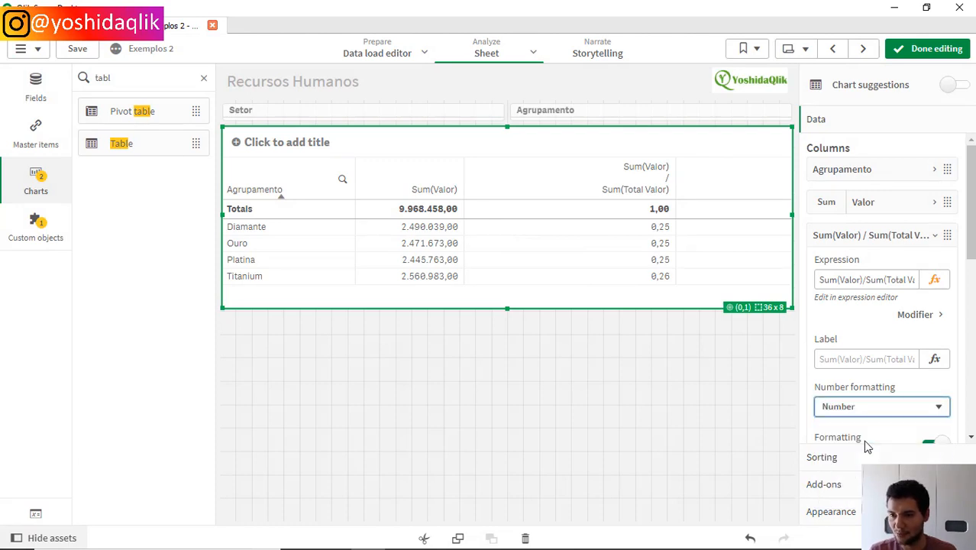
pyautogui.scroll(-2, 927, 380)
pyautogui.click(854, 378)
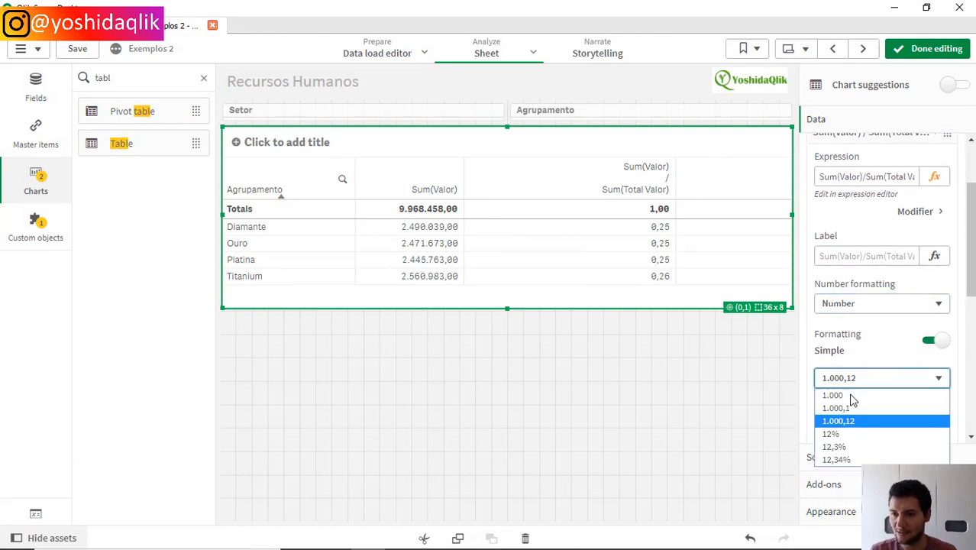
pyautogui.click(846, 448)
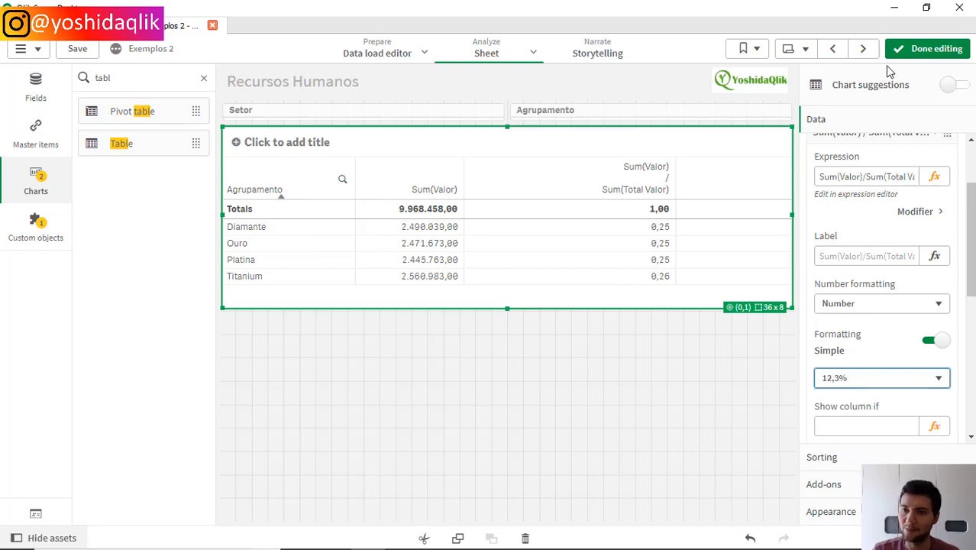
pyautogui.click(934, 49)
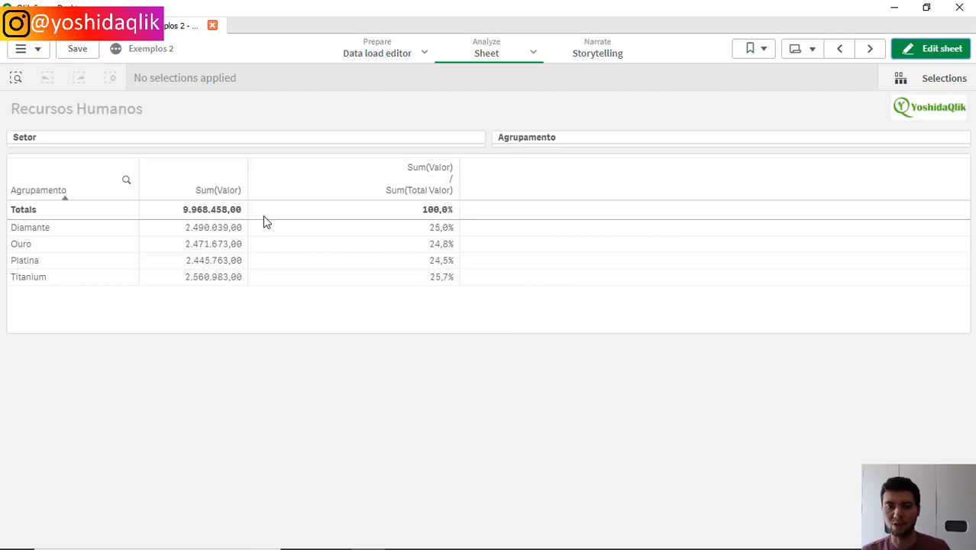
# Filter the table to Ouro and Platina to check their percentage shares, and clear the Agrupamento selection
pyautogui.click(35, 244)
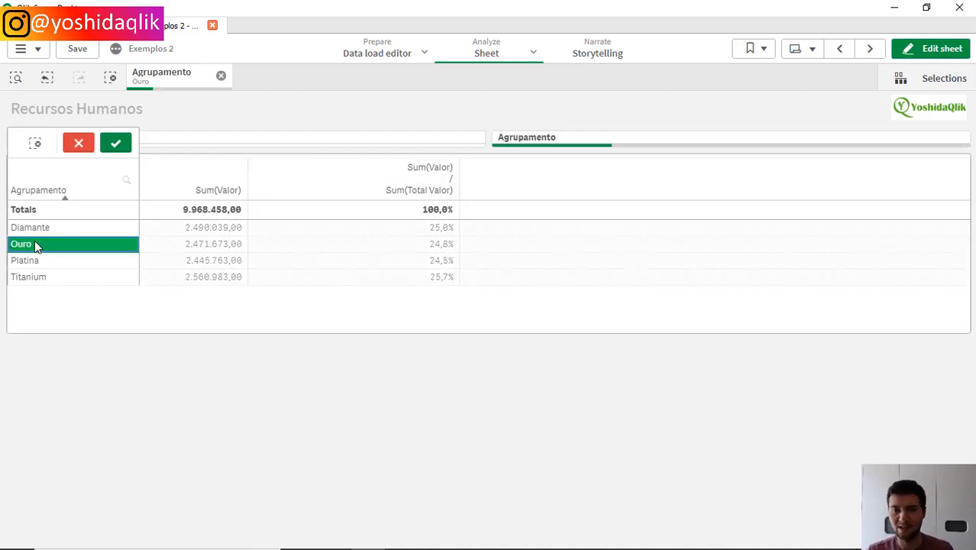
pyautogui.click(53, 261)
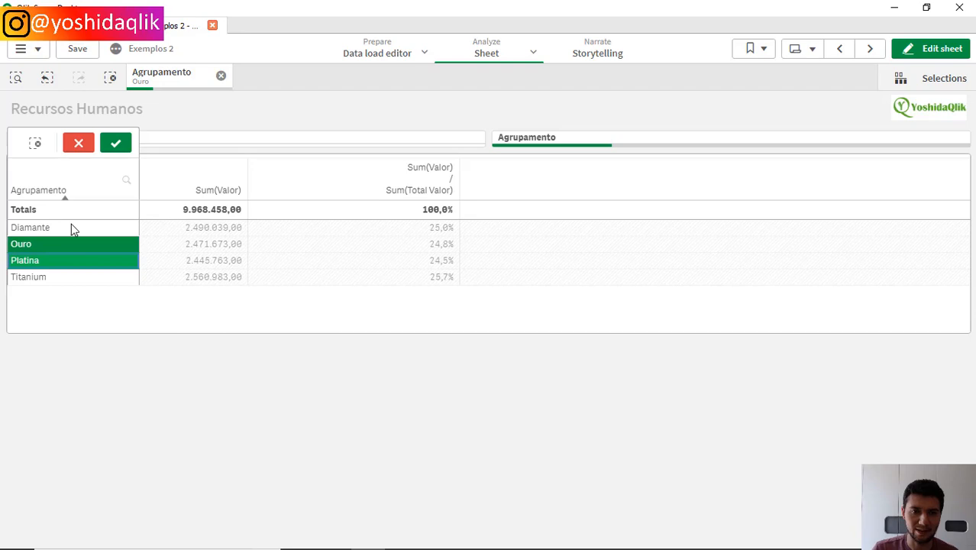
pyautogui.click(121, 149)
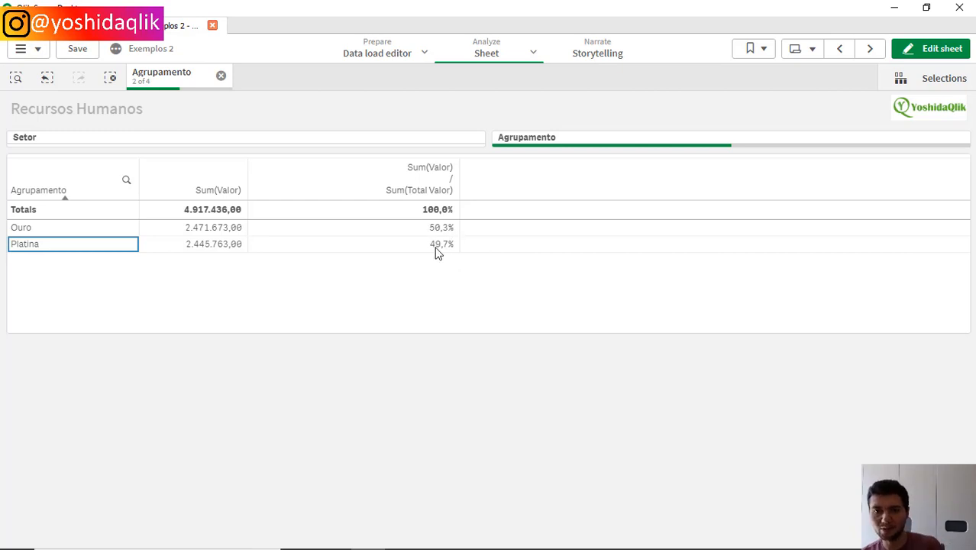
pyautogui.click(221, 75)
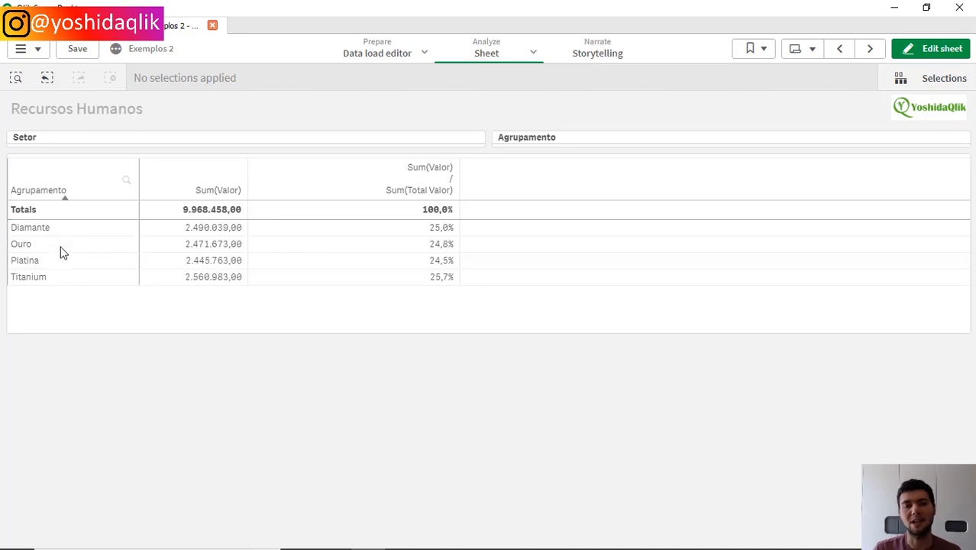
# Filter the table to Diamante and Ouro to compare their shares, and clear the Agrupamento selection
pyautogui.moveTo(60, 229); pyautogui.dragTo(62, 252)
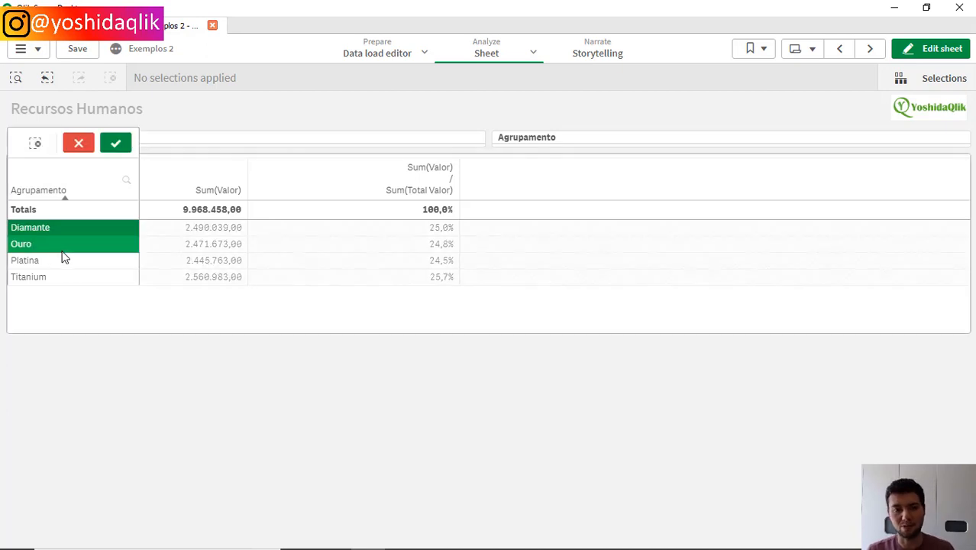
pyautogui.click(114, 145)
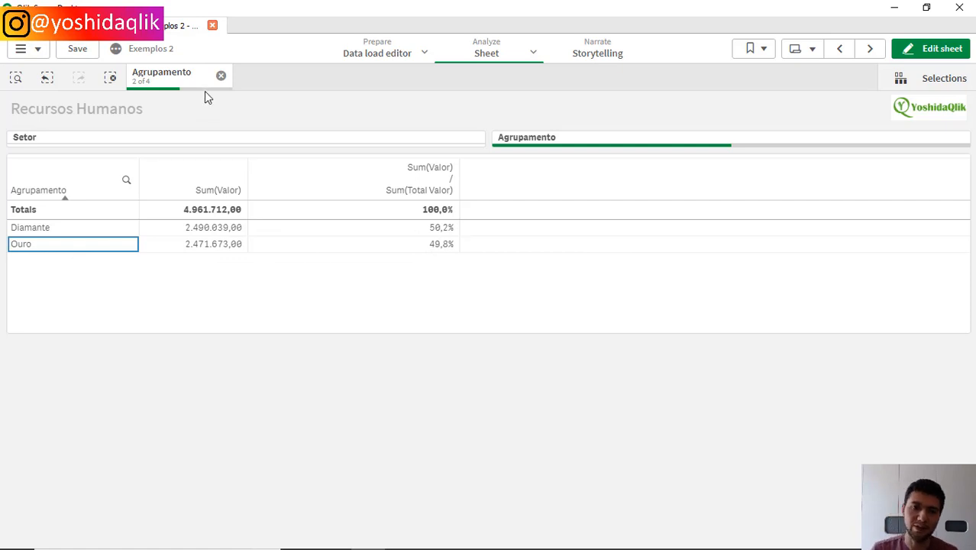
pyautogui.click(221, 77)
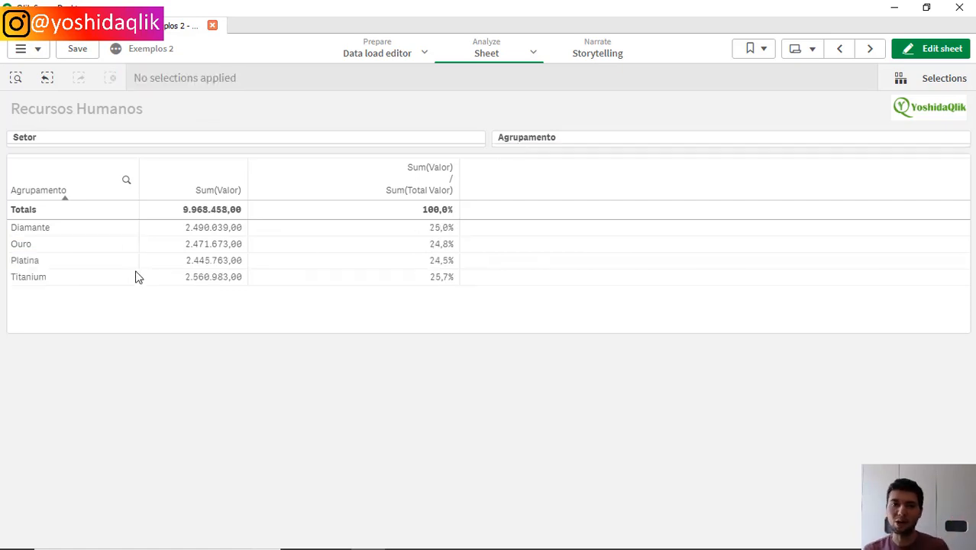
# Edit the ratio column's expression, inserting an empty {} set expression after Total in the denominator
pyautogui.click(920, 48)
pyautogui.click(670, 277)
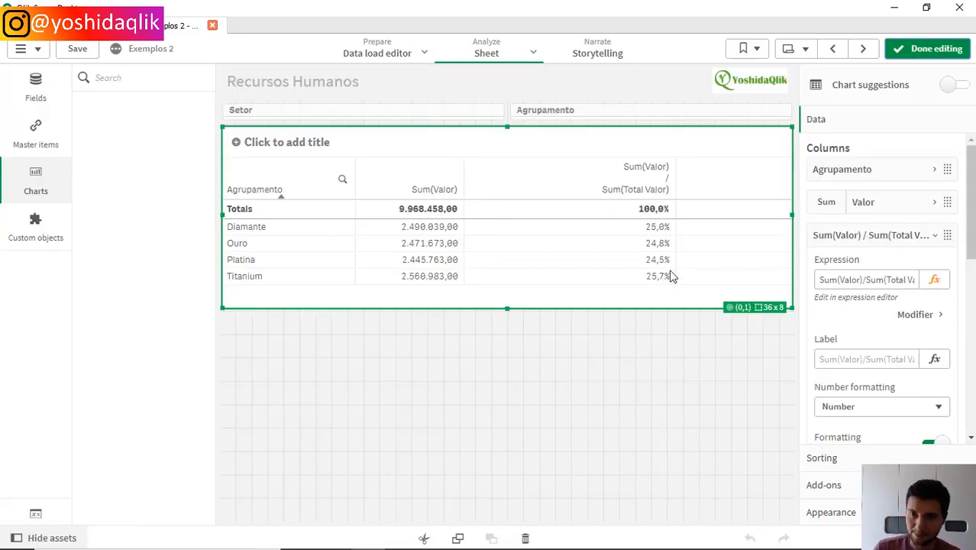
pyautogui.click(934, 281)
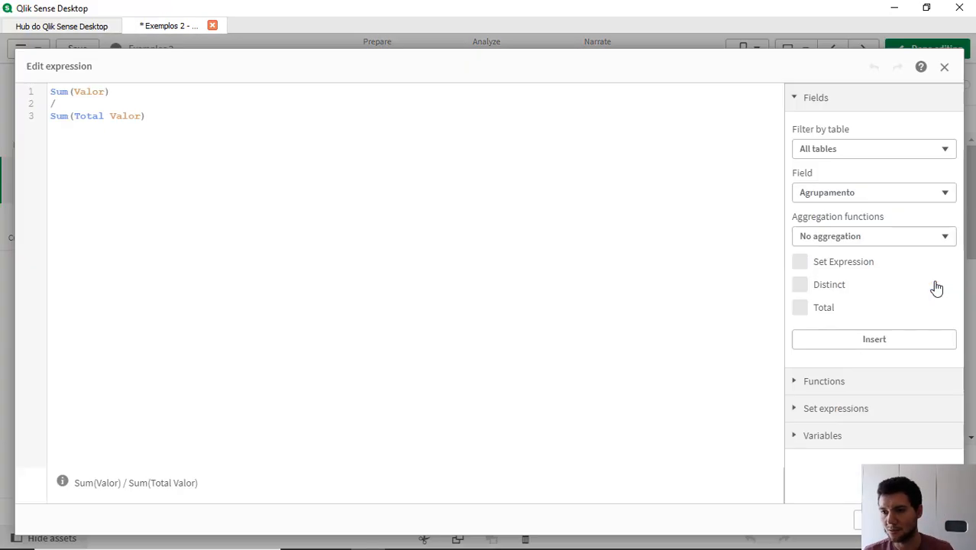
pyautogui.click(106, 115)
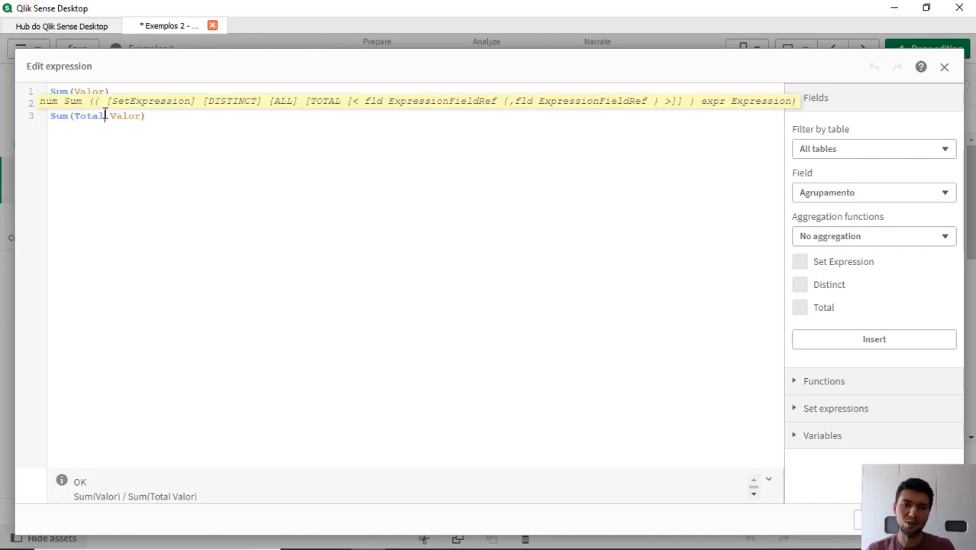
pyautogui.write('<>')
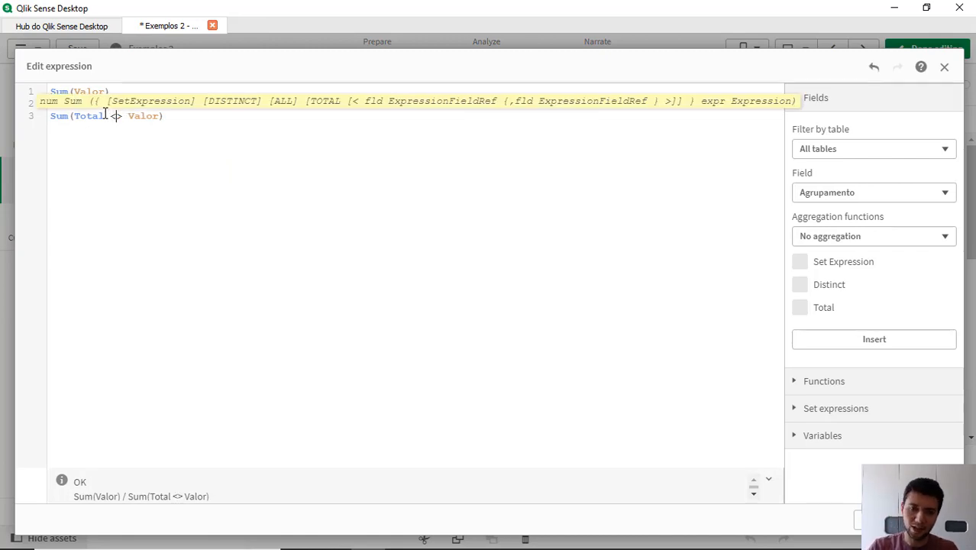
pyautogui.hotkey('shift', 'Left')
pyautogui.hotkey('shift', 'Left')
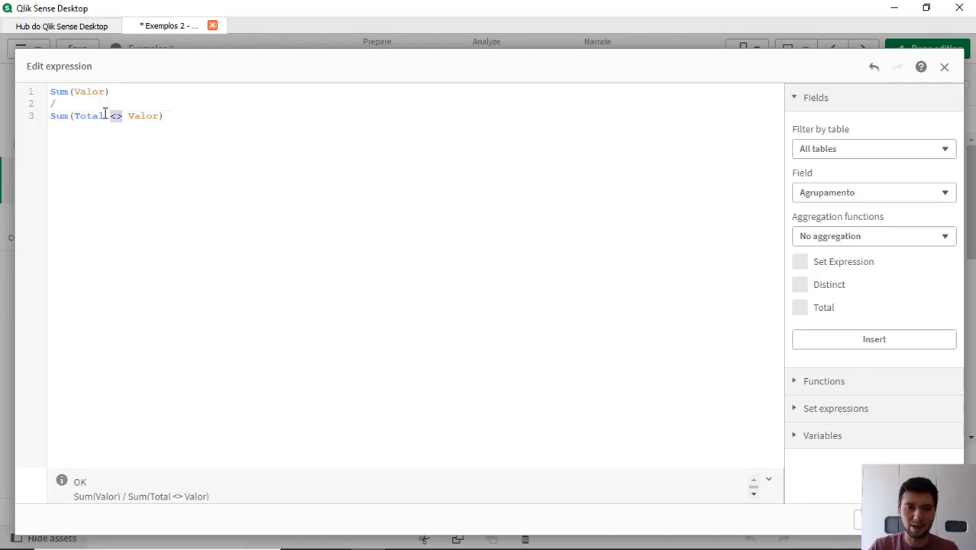
pyautogui.write('{}')
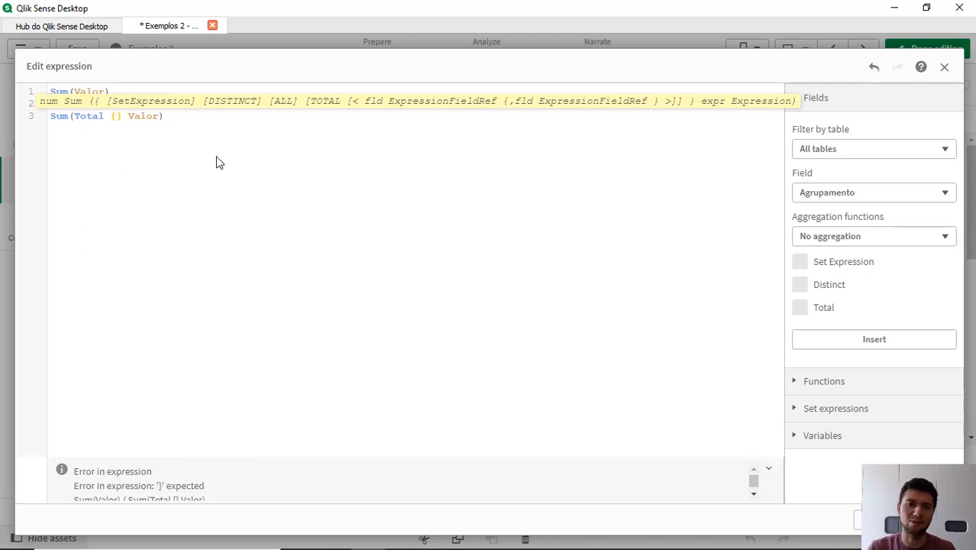
# Complete the set expression as {<Agrupamento>}, apply the expression and finish editing the sheet
pyautogui.write('<>')
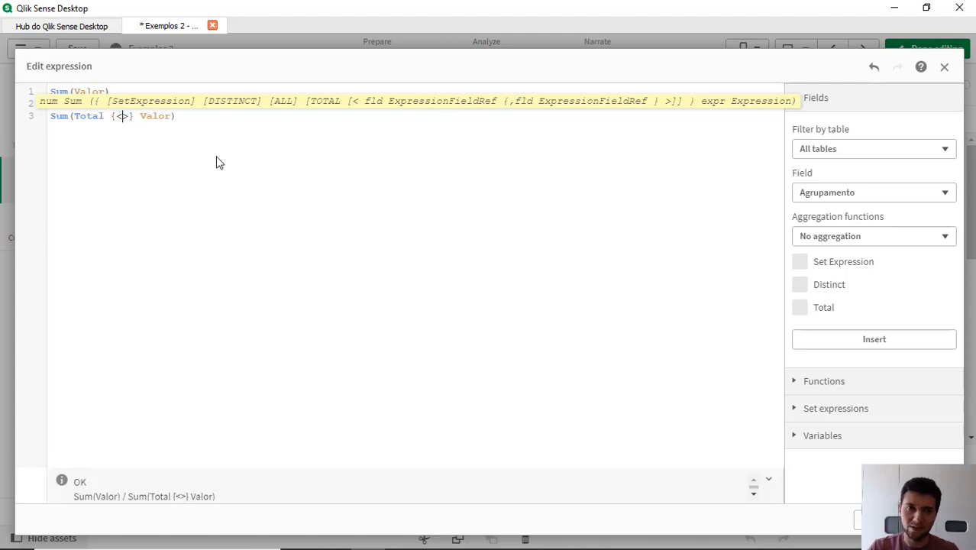
pyautogui.press('Left')
pyautogui.write('agru')
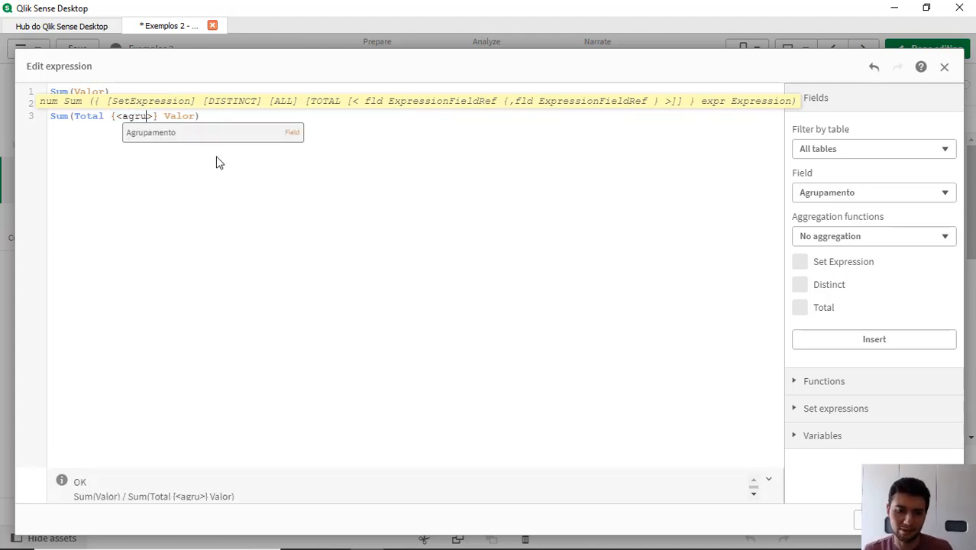
pyautogui.press('Return')
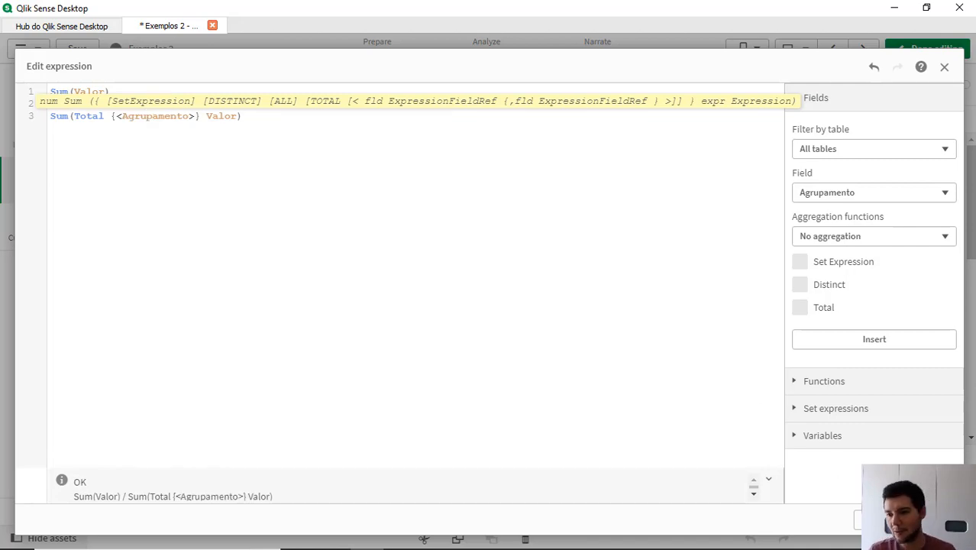
pyautogui.click(930, 520)
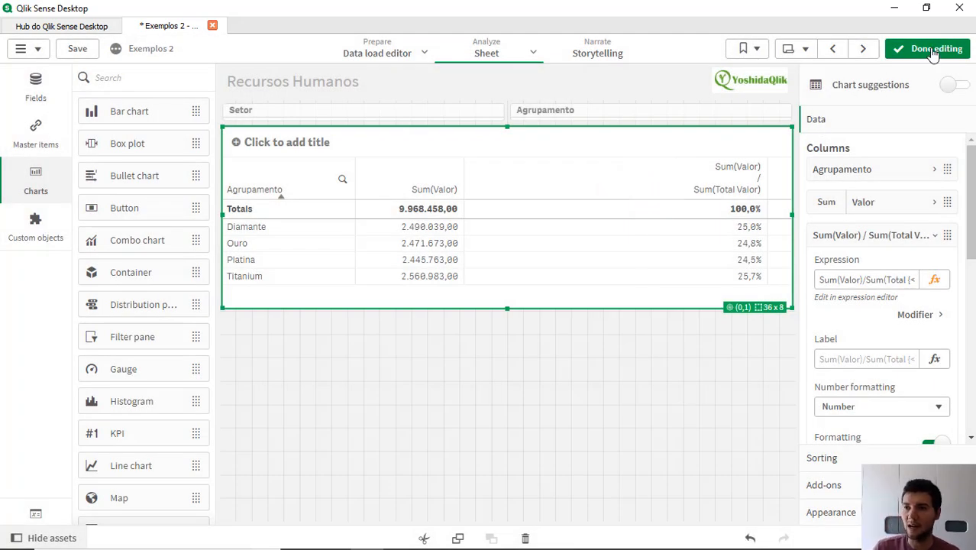
pyautogui.click(933, 51)
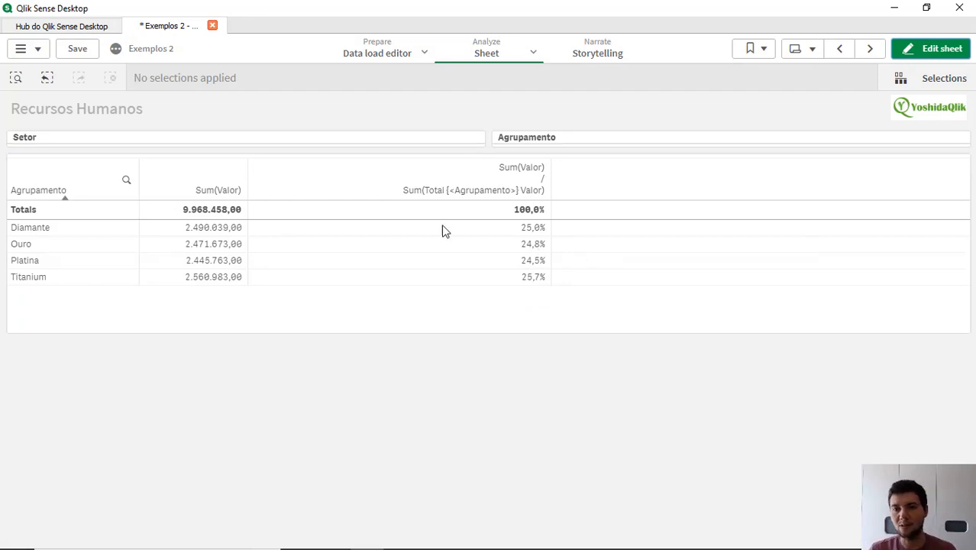
# Filter the table to Ouro and Platina to check their shares with the new expression, and clear the Agrupamento selection
pyautogui.moveTo(35, 245); pyautogui.dragTo(37, 266)
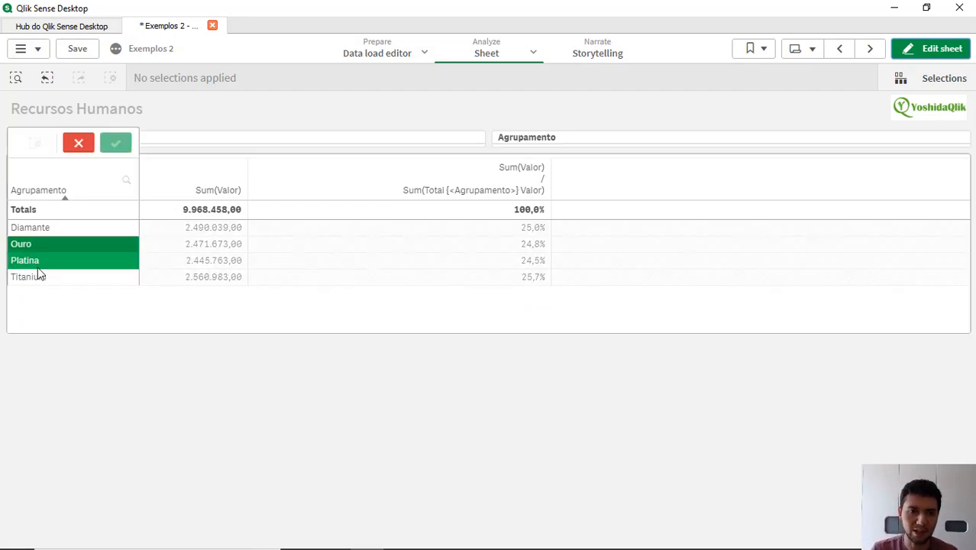
pyautogui.click(117, 145)
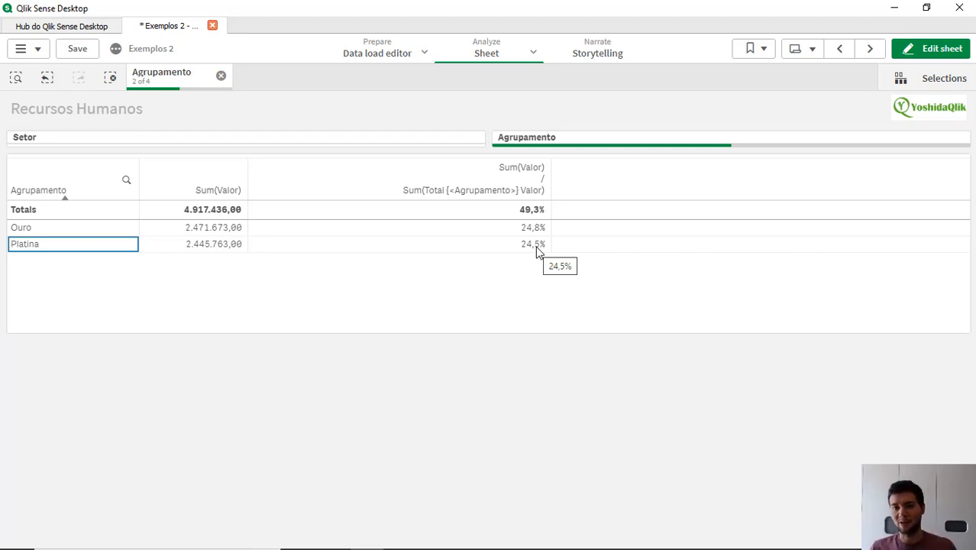
pyautogui.click(221, 77)
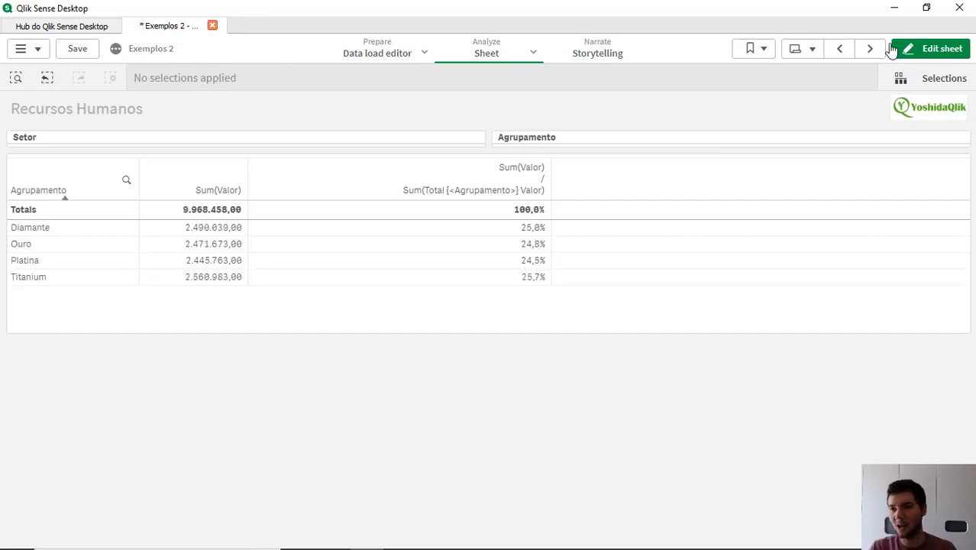
# Find the Ano field, replace the table's Agrupamento dimension with it and finish editing the sheet
pyautogui.click(918, 52)
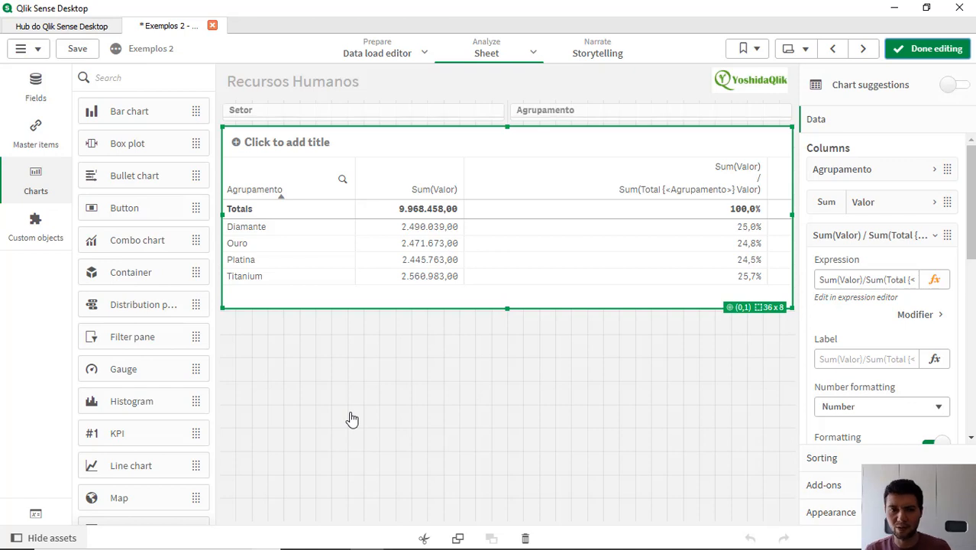
pyautogui.click(142, 80)
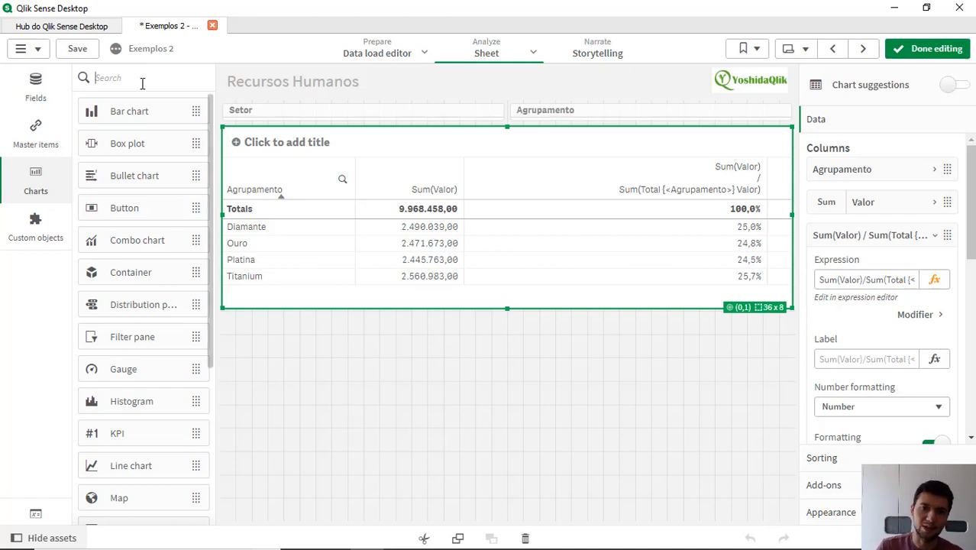
pyautogui.write('ano')
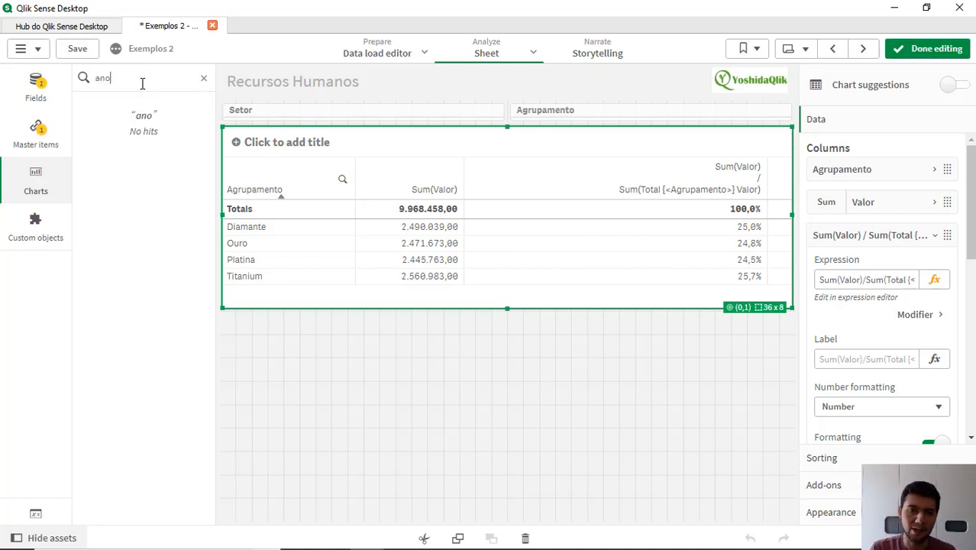
pyautogui.click(39, 94)
pyautogui.moveTo(113, 120); pyautogui.dragTo(337, 219)
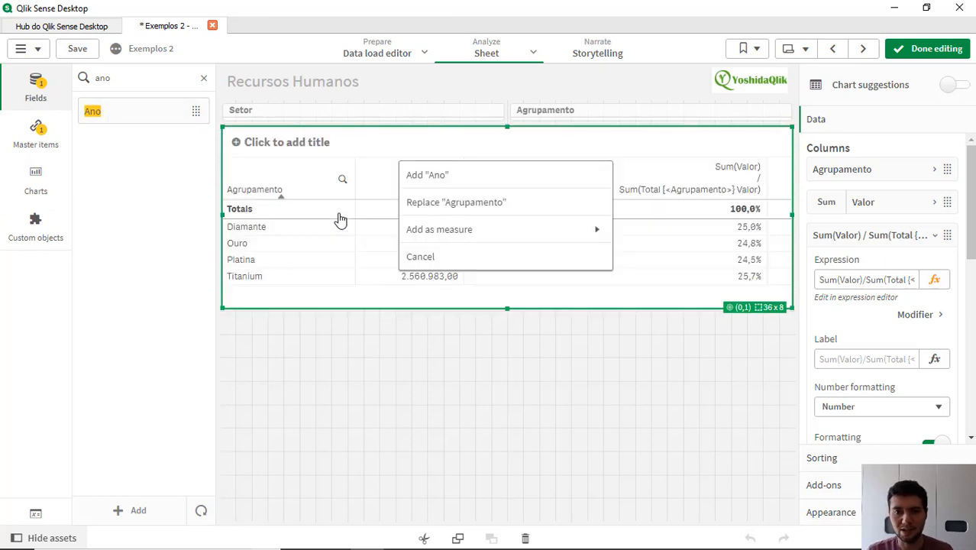
pyautogui.click(464, 208)
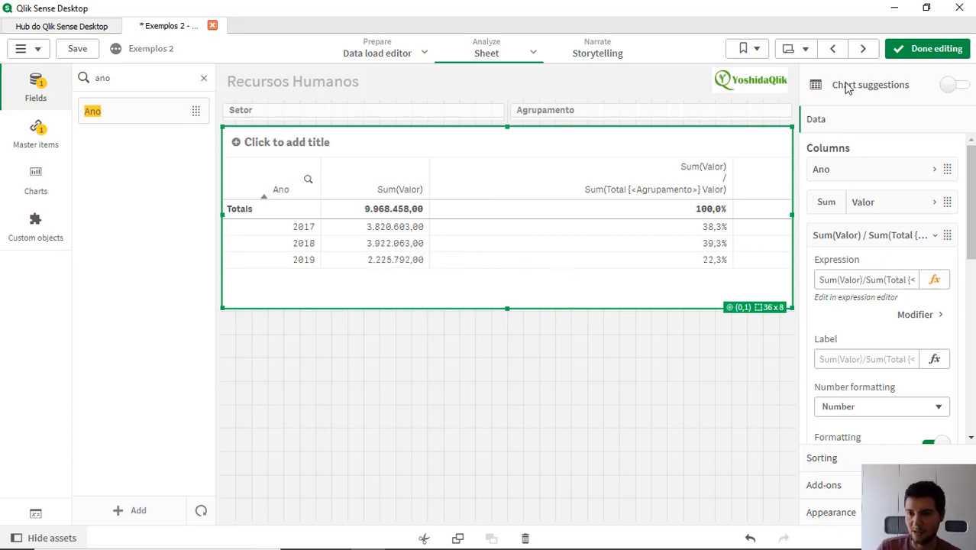
pyautogui.click(931, 49)
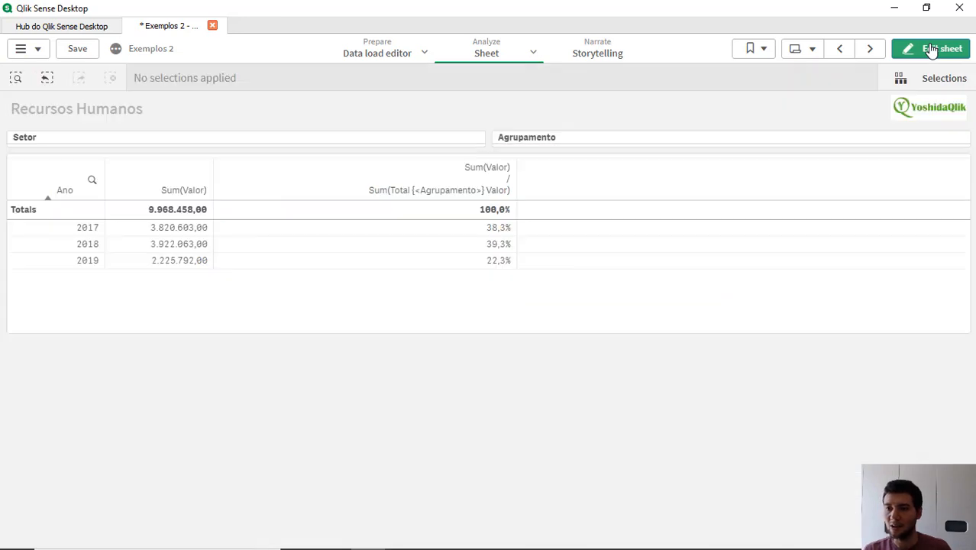
# Reopen the sheet for editing and duplicate the table's Sum(Valor) column
pyautogui.click(932, 49)
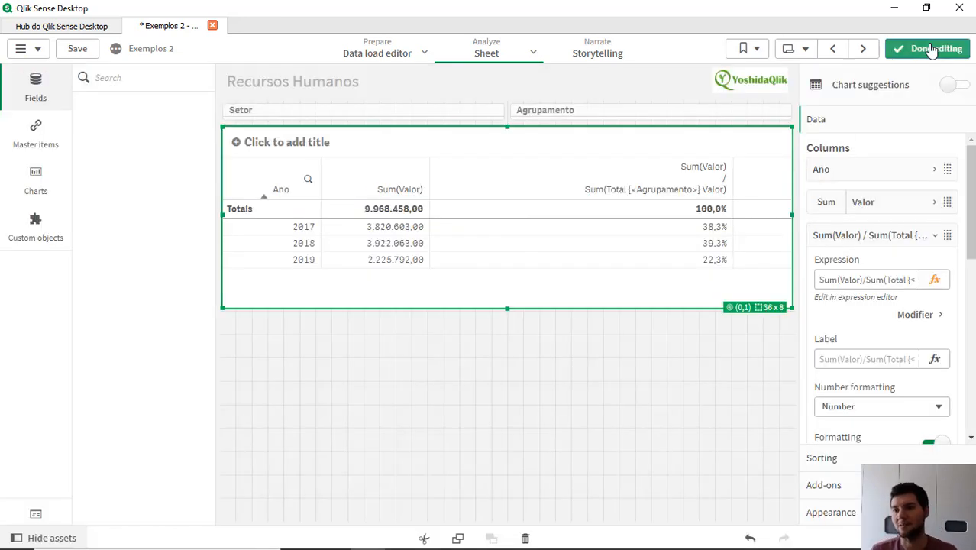
pyautogui.click(875, 237)
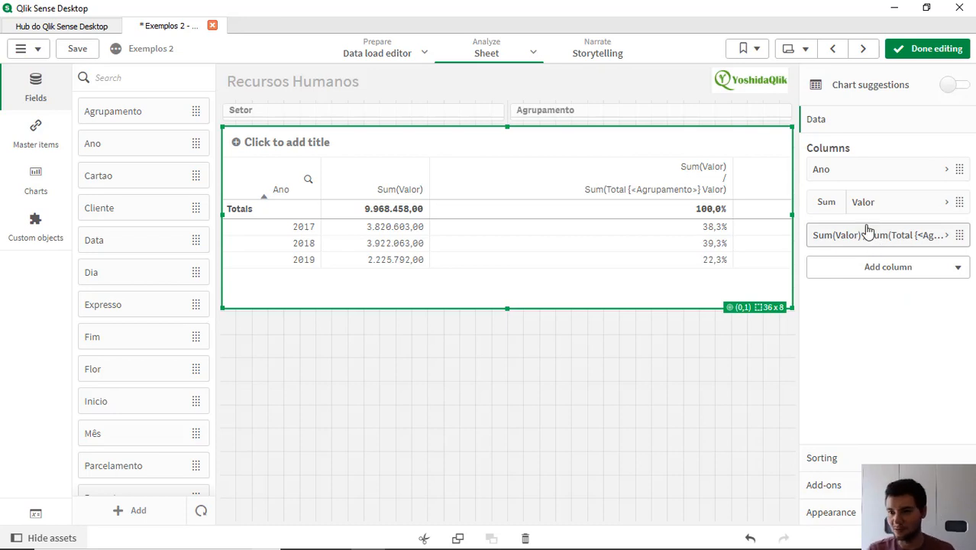
pyautogui.rightClick(859, 205)
pyautogui.click(782, 165)
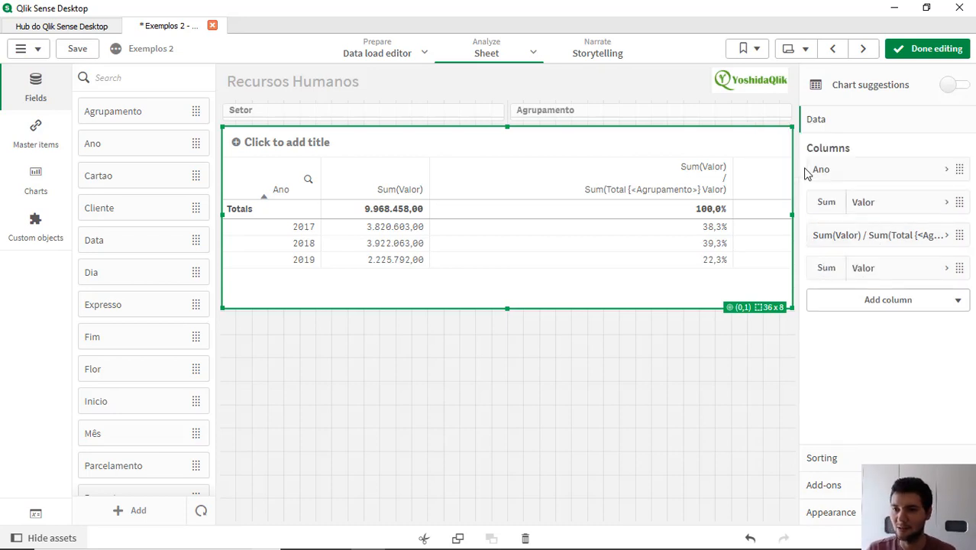
# Change the duplicated column's expression to above(Sum(Valor),0,rowno())
pyautogui.click(863, 269)
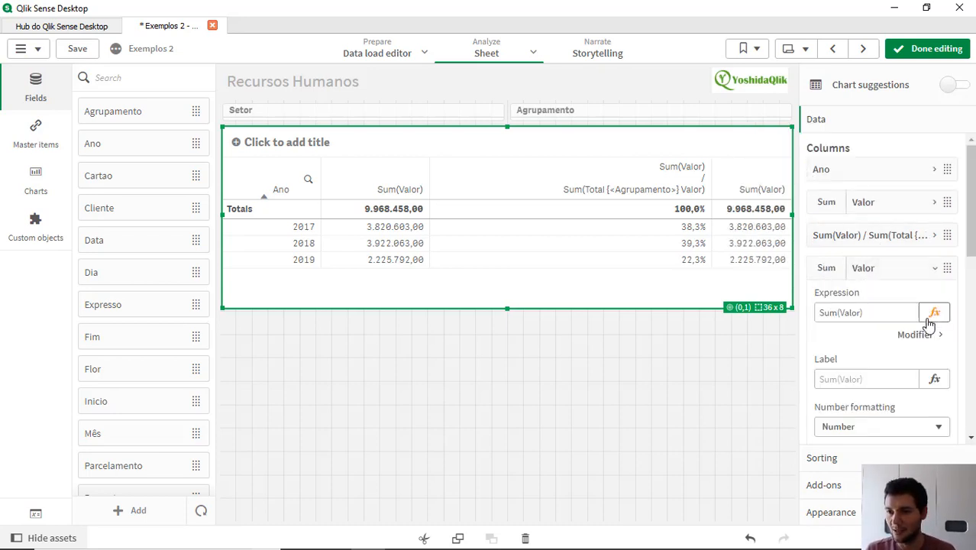
pyautogui.click(932, 314)
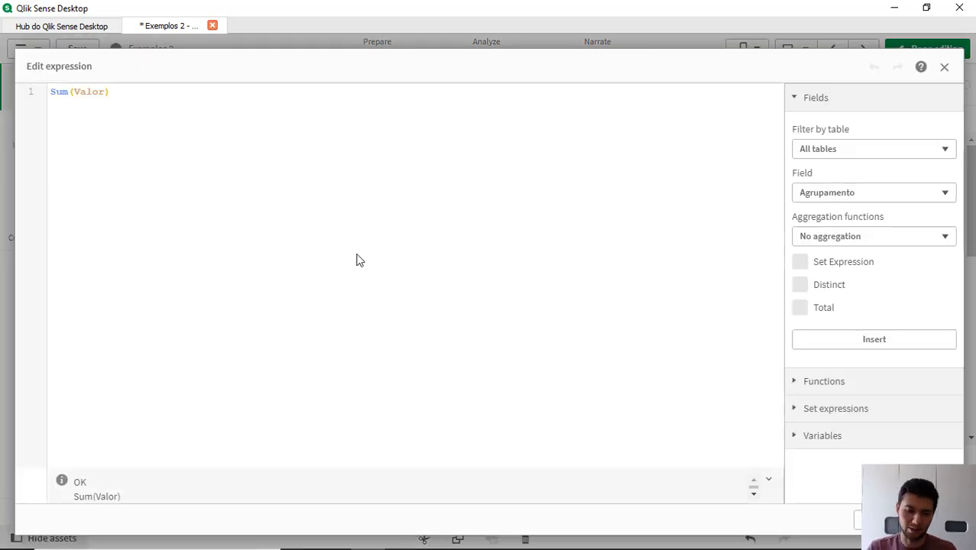
pyautogui.write('aboce(')
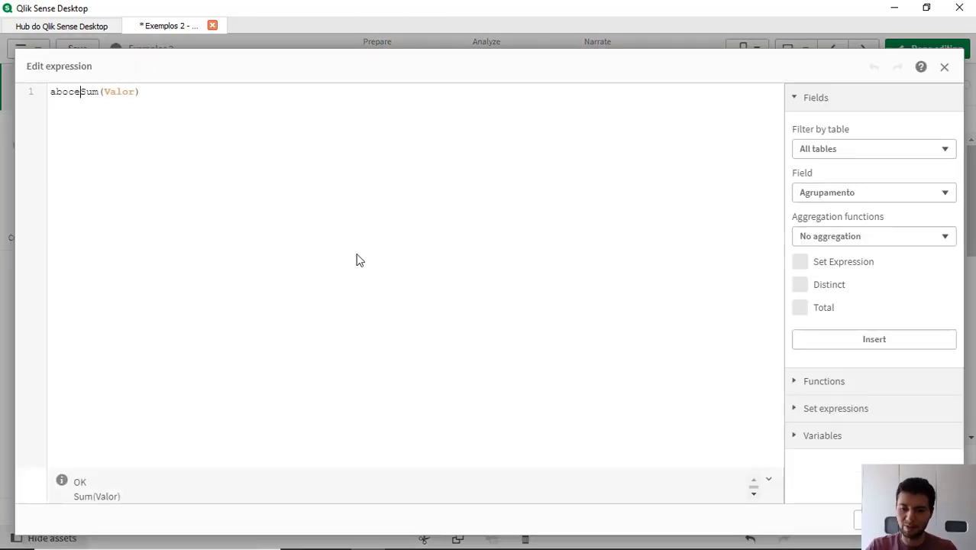
pyautogui.hotkey('shift', 'Home')
pyautogui.press('BackSpace')
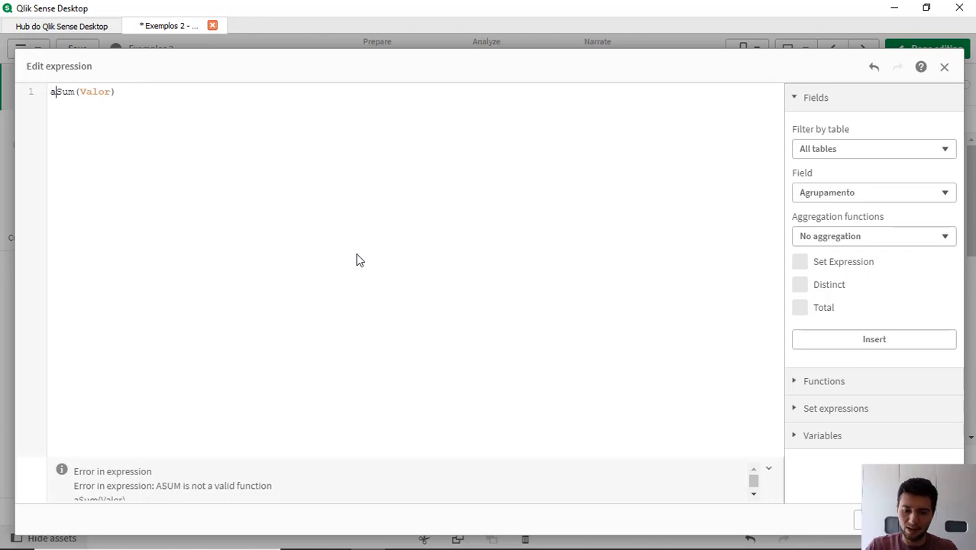
pyautogui.write('above')
pyautogui.write('(')
pyautogui.press('End')
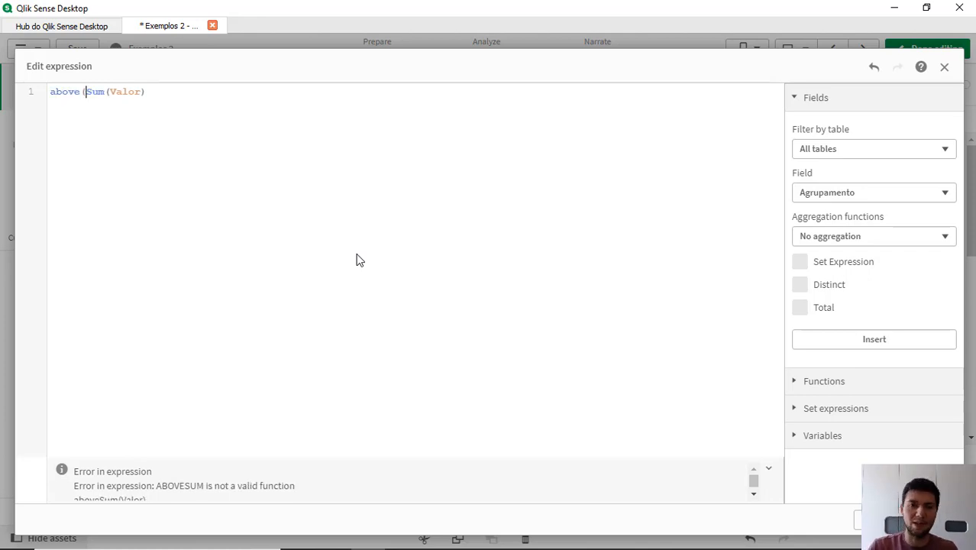
pyautogui.write(',0,')
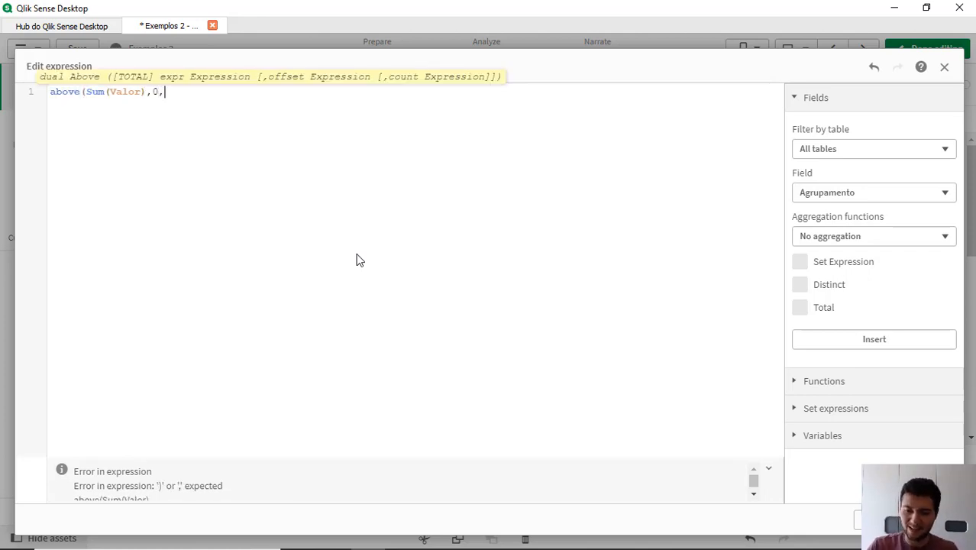
pyautogui.write('rown')
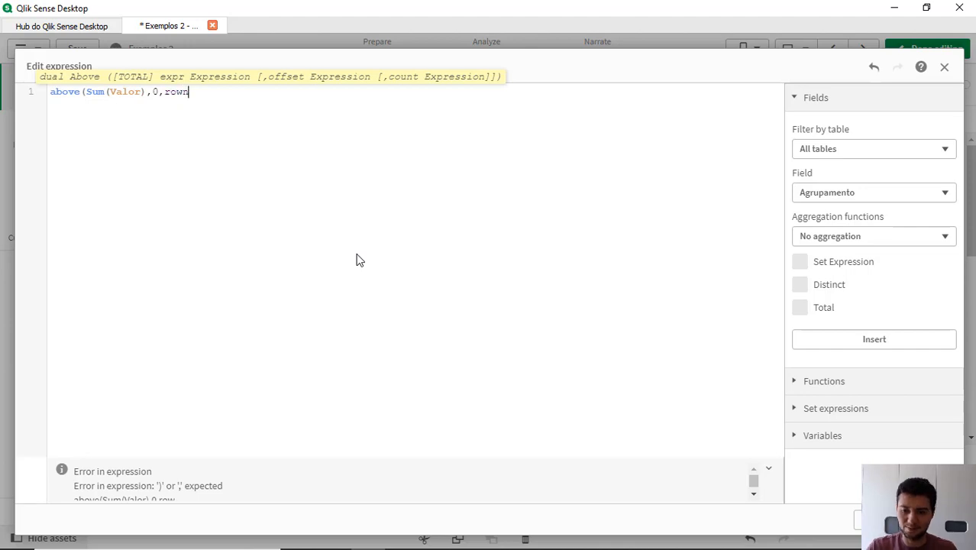
pyautogui.write('o())')
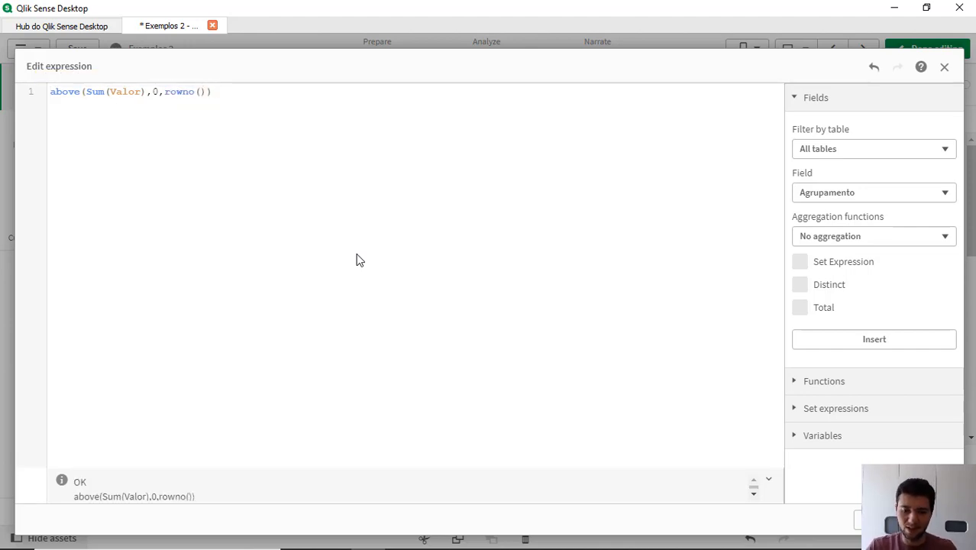
# Wrap the above expression in rangesum() to accumulate Valor, apply it and finish editing the sheet
pyautogui.write('rangesum(')
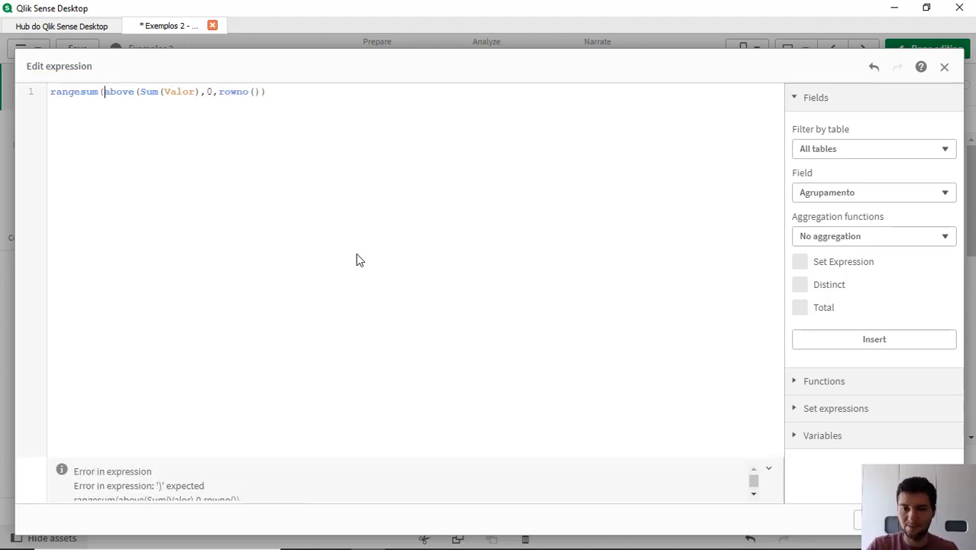
pyautogui.press('End')
pyautogui.write(')')
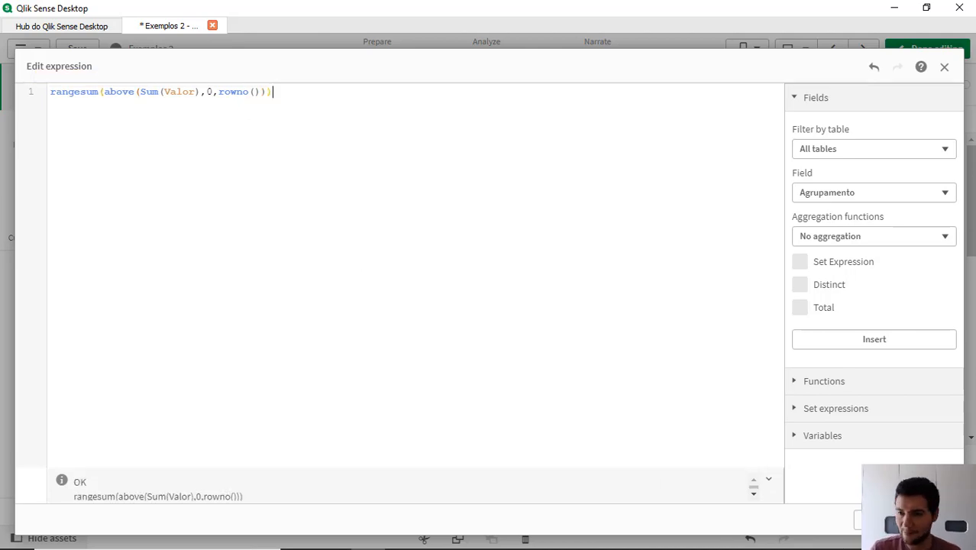
pyautogui.click(932, 519)
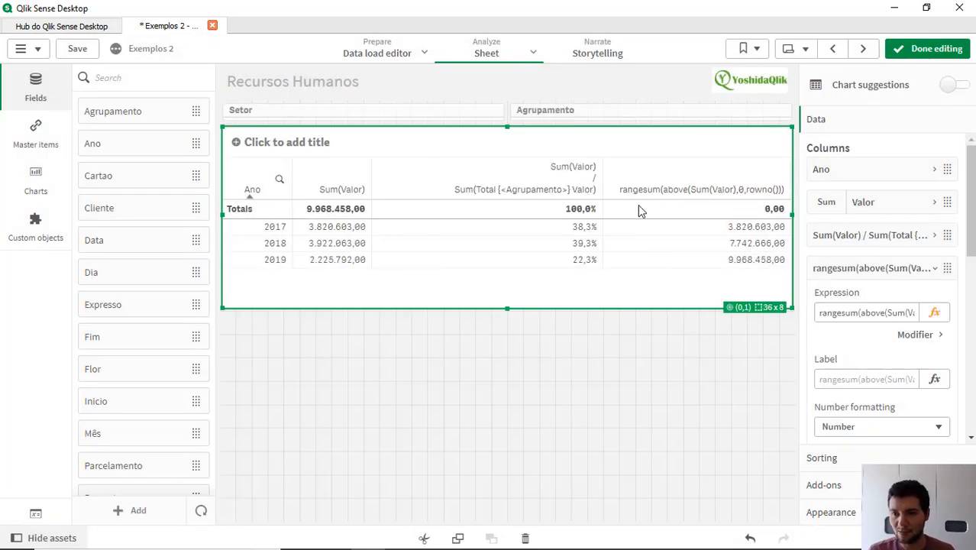
pyautogui.click(903, 51)
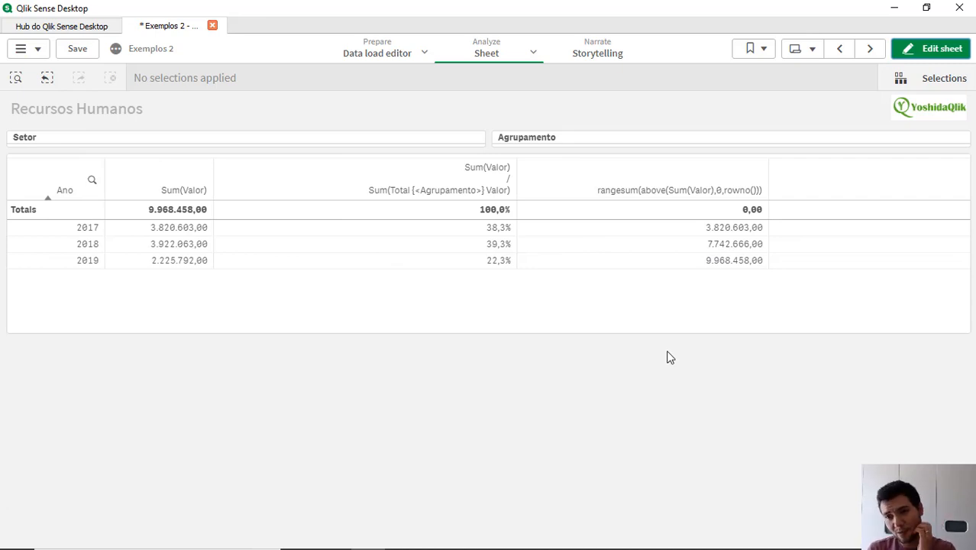
# Filter the table to Ano 2018, then reopen the sheet for editing with the table selected
pyautogui.click(84, 246)
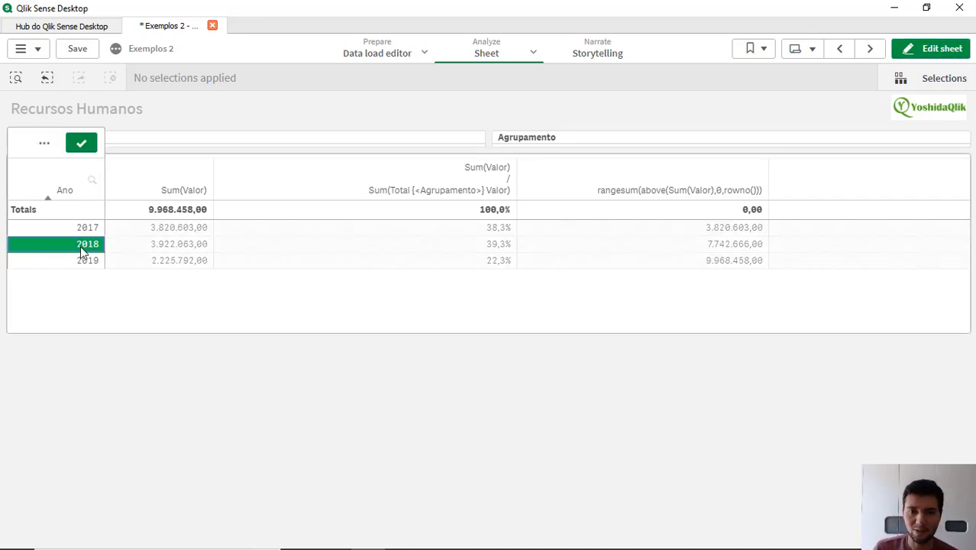
pyautogui.click(81, 143)
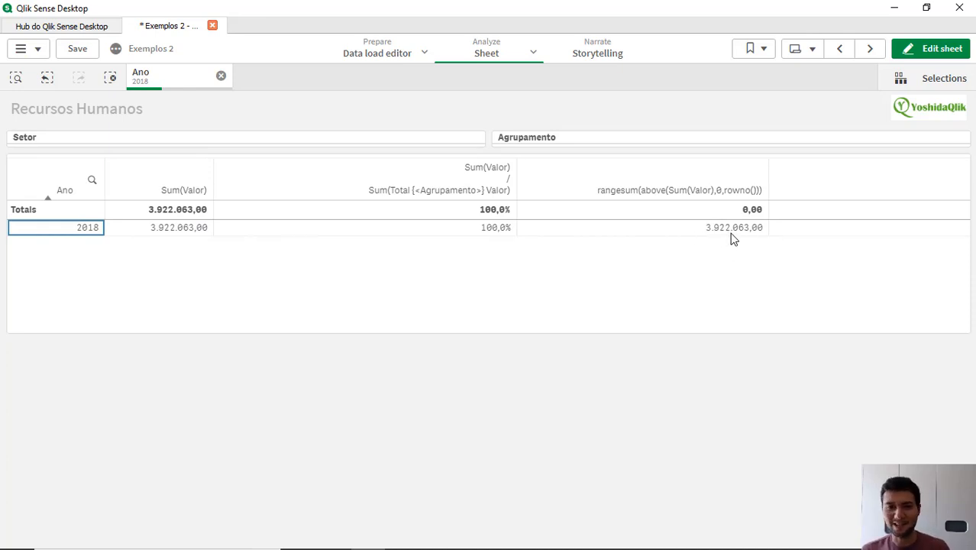
pyautogui.click(909, 54)
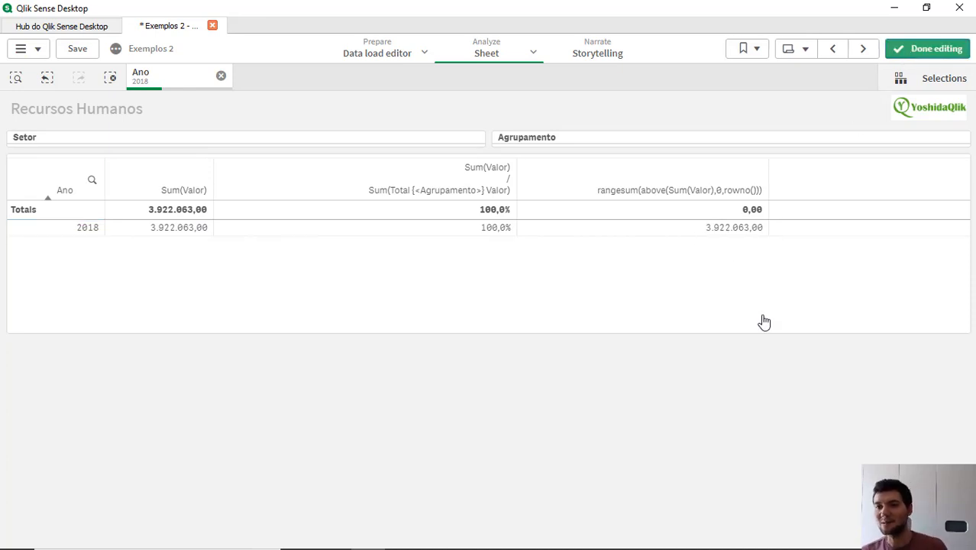
pyautogui.click(649, 294)
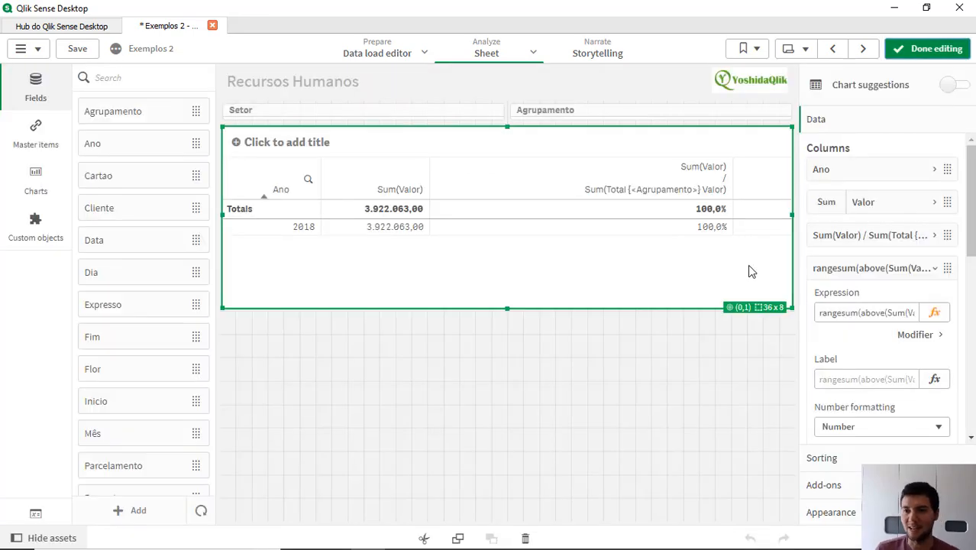
# Insert the set modifier {<Ano>} before Valor in the accumulated column's Sum, apply the expression and finish editing the sheet
pyautogui.click(934, 313)
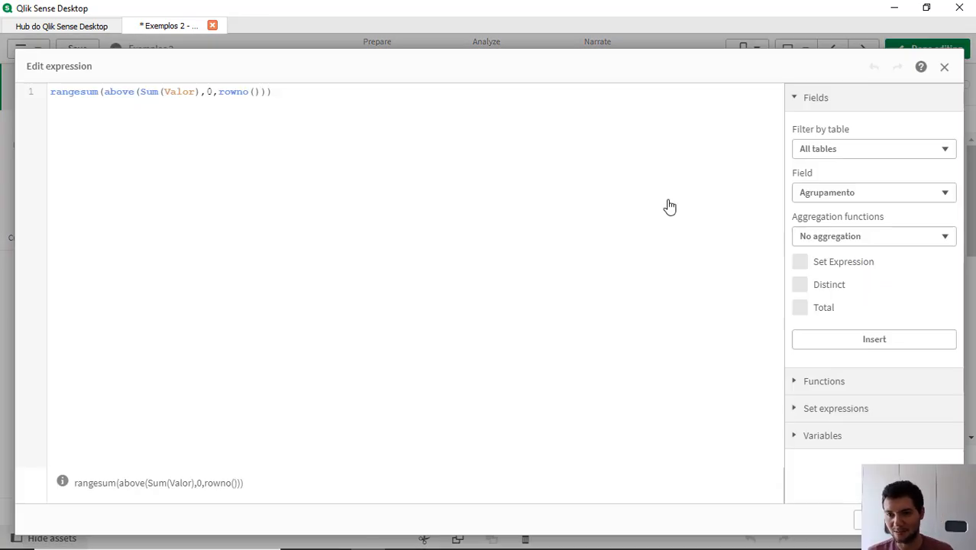
pyautogui.click(173, 92)
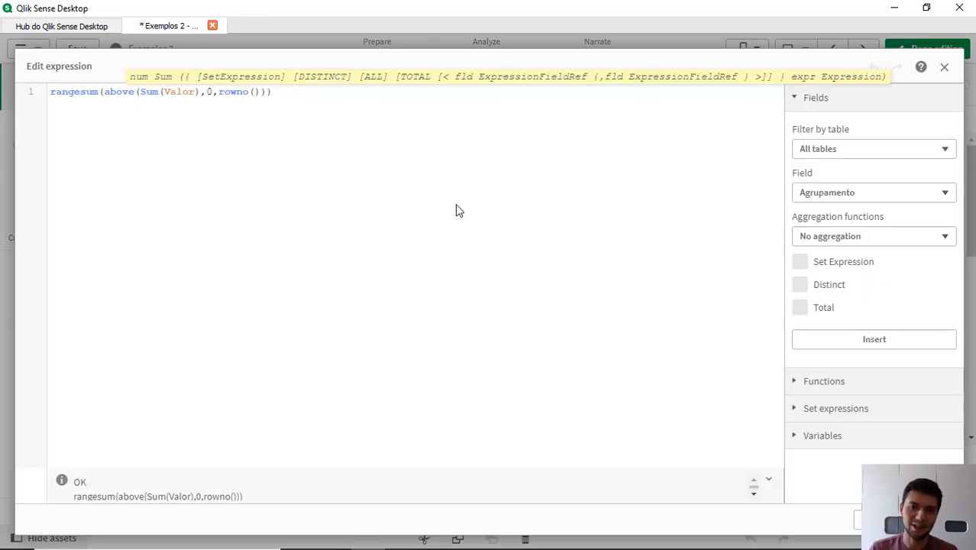
pyautogui.press('Left')
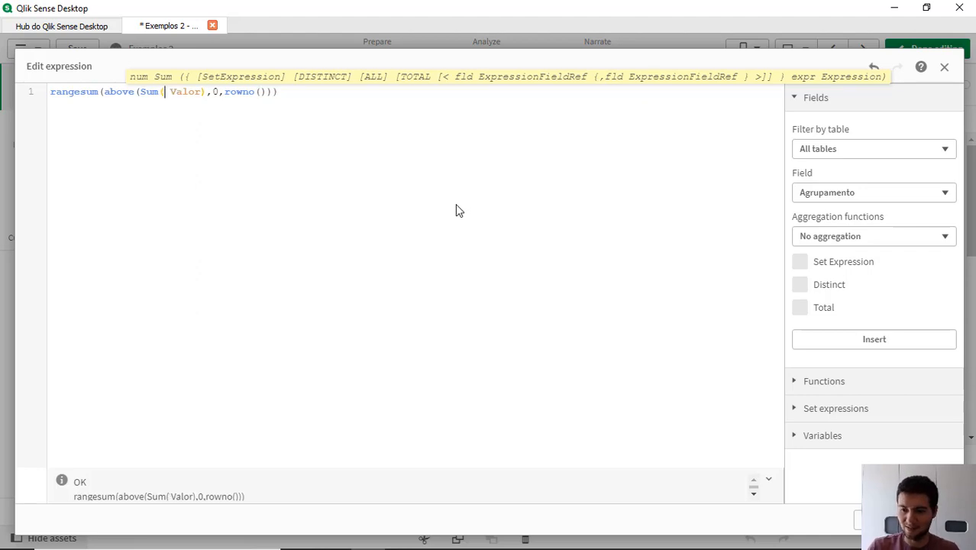
pyautogui.write('{<>}')
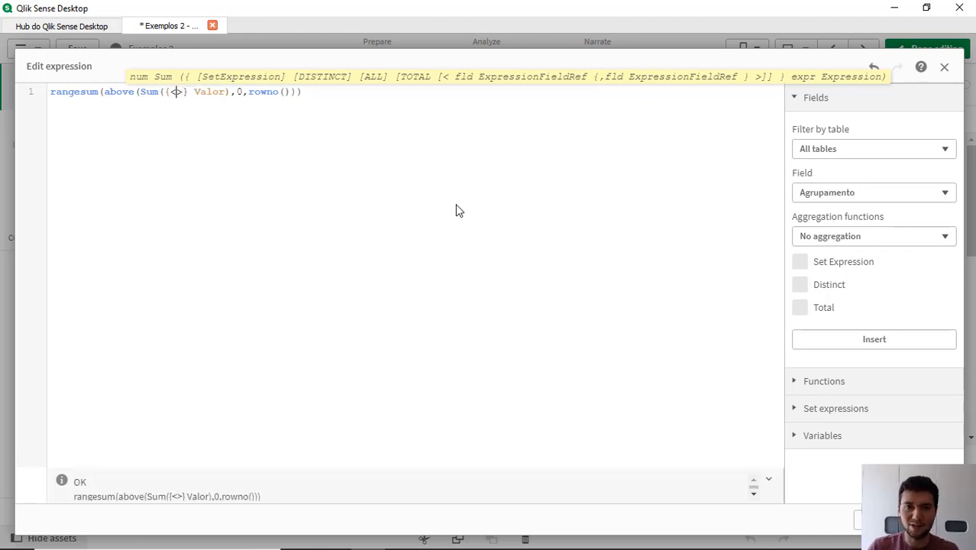
pyautogui.write('Ano')
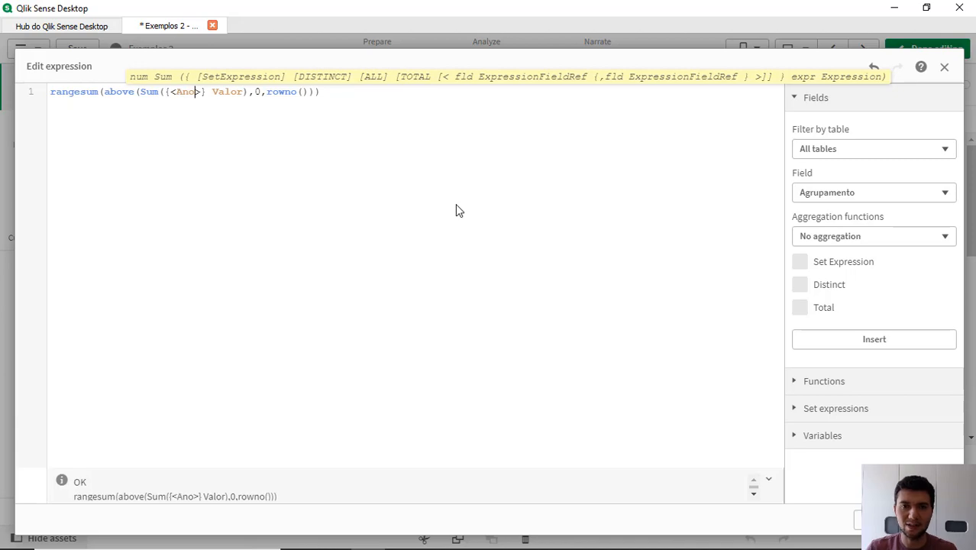
pyautogui.click(932, 520)
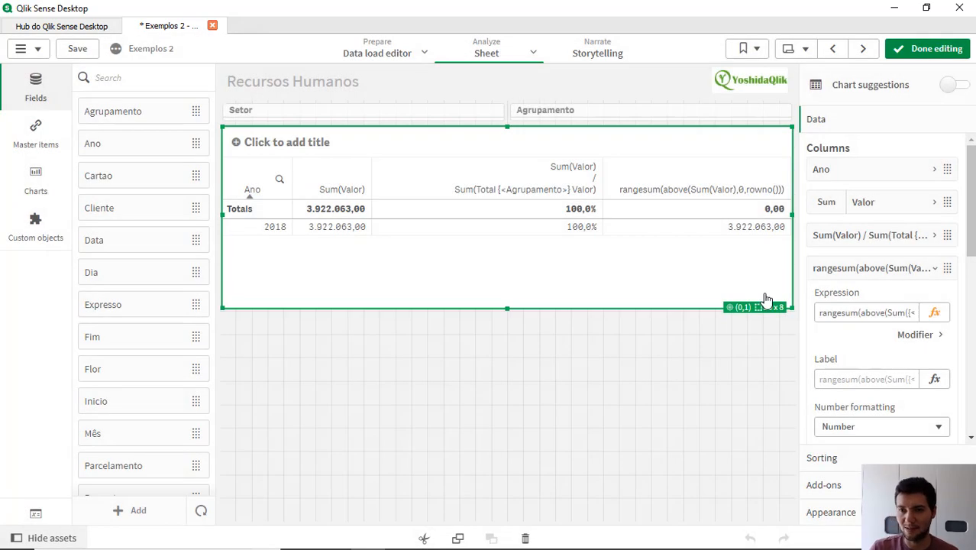
pyautogui.click(906, 55)
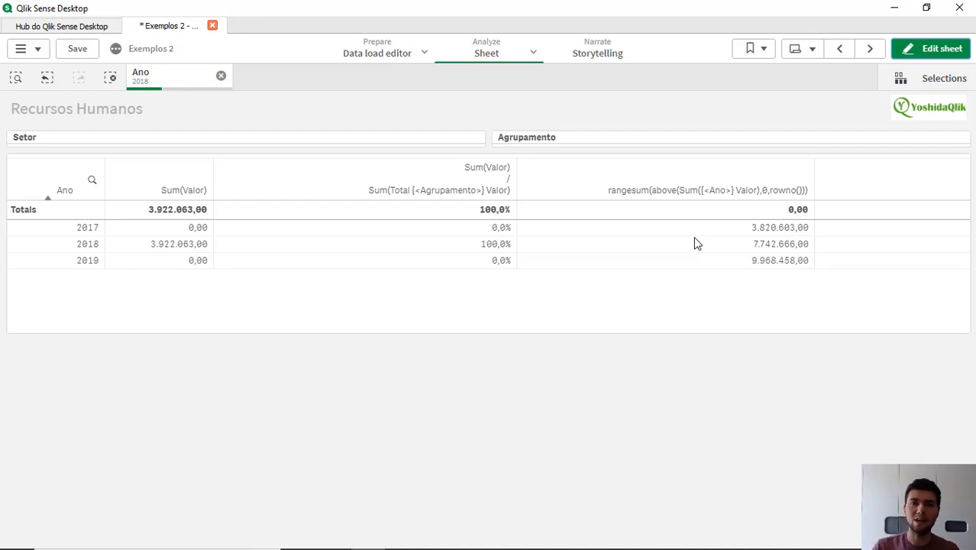
# Reopen the accumulated column's expression and add a multi-line SUM() containing an empty Aggr() above the rangesum line
pyautogui.click(928, 52)
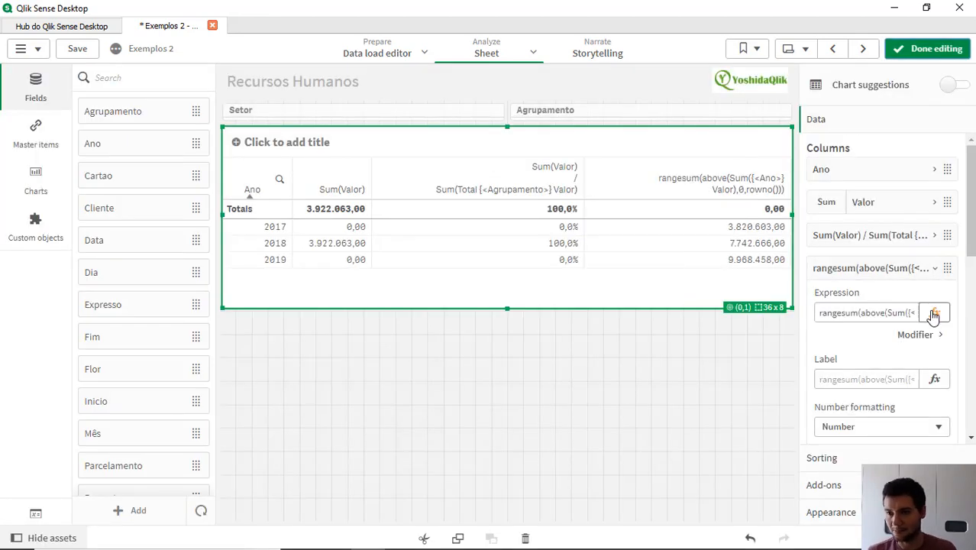
pyautogui.click(932, 312)
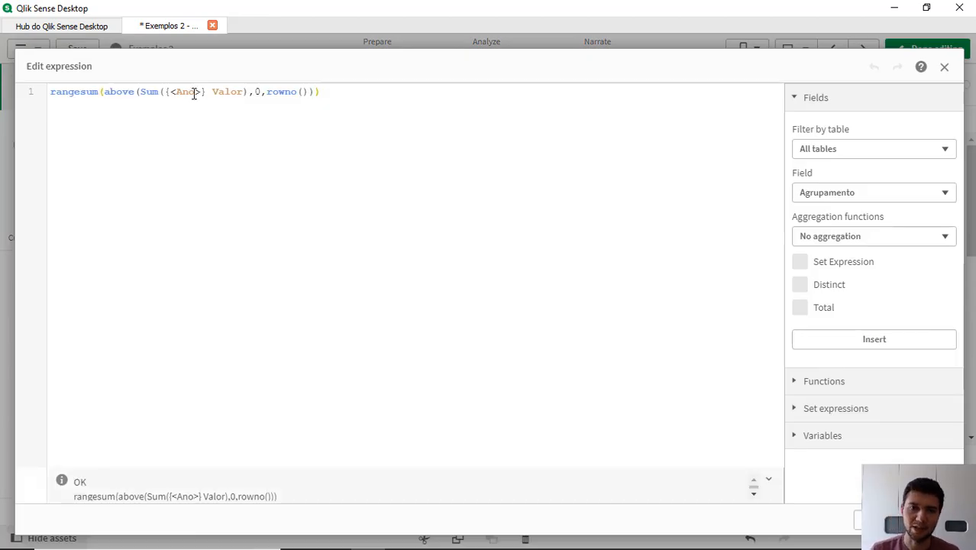
pyautogui.click(196, 91)
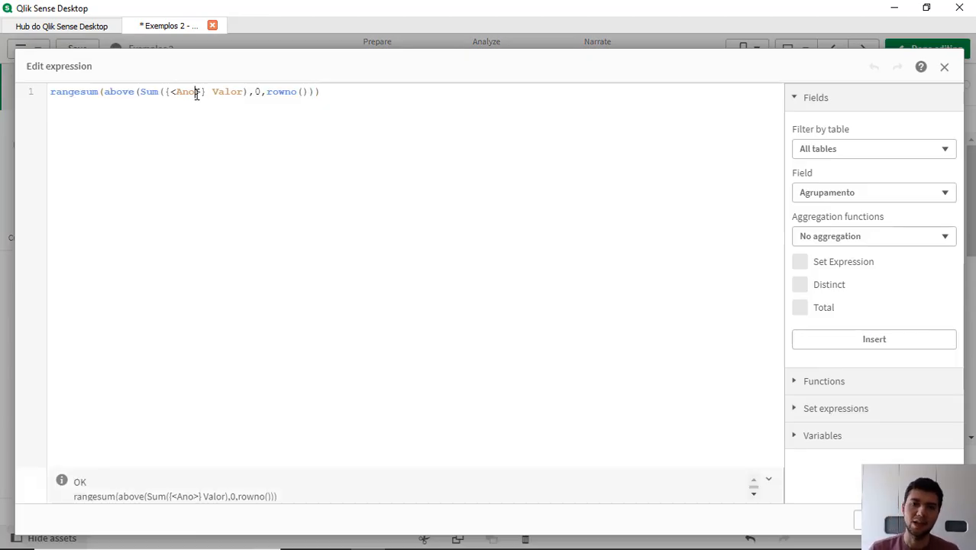
pyautogui.click(237, 203)
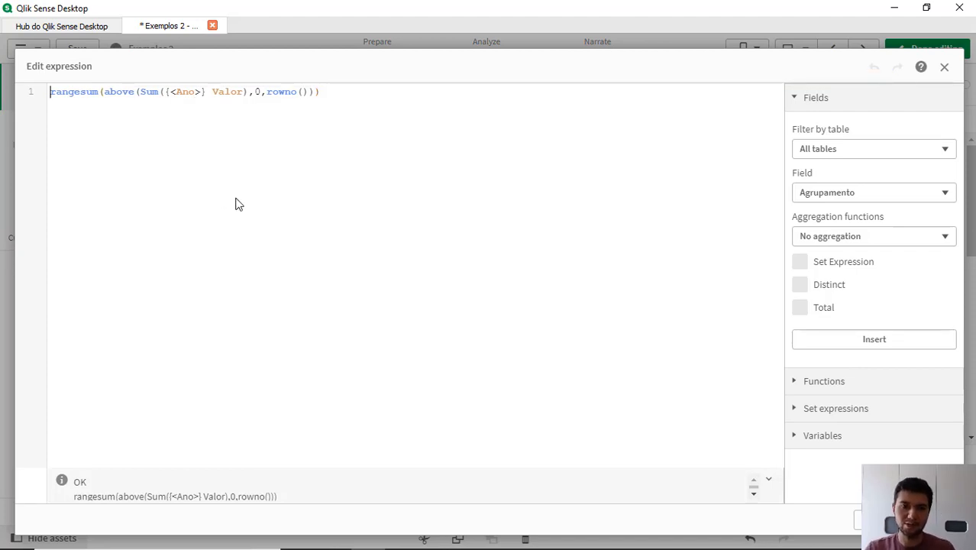
pyautogui.press('Return')
pyautogui.press('Return')
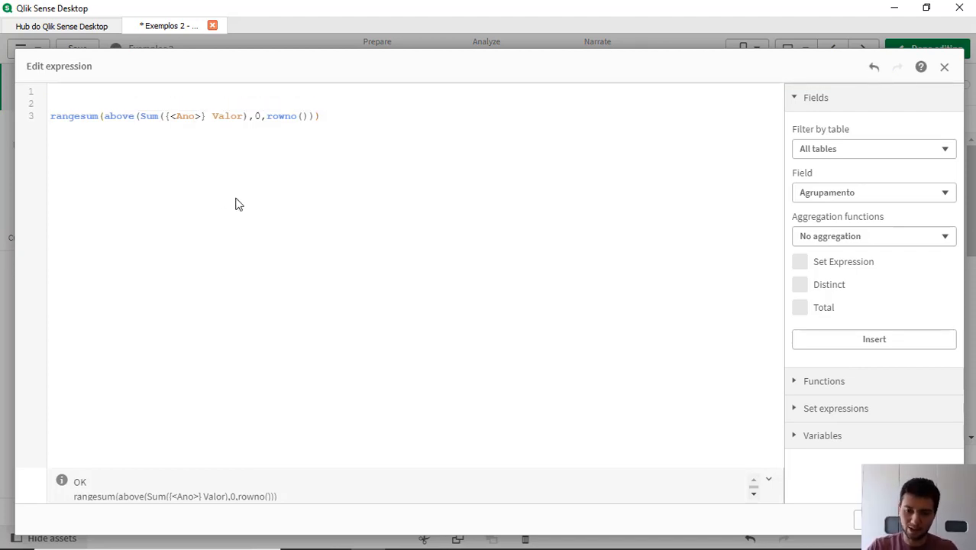
pyautogui.write('SUM(')
pyautogui.press('Return')
pyautogui.press('Return')
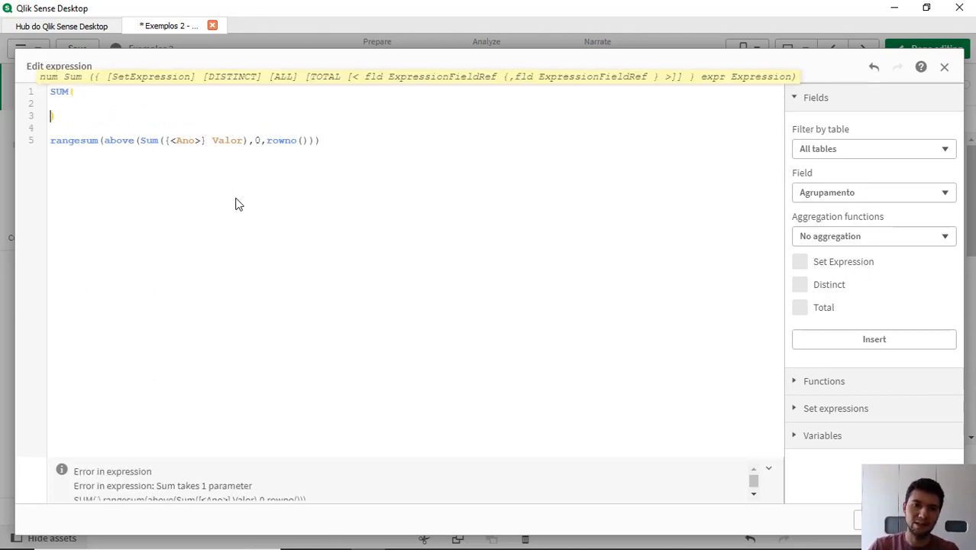
pyautogui.write(')')
pyautogui.press('Up')
pyautogui.write('Aggr(')
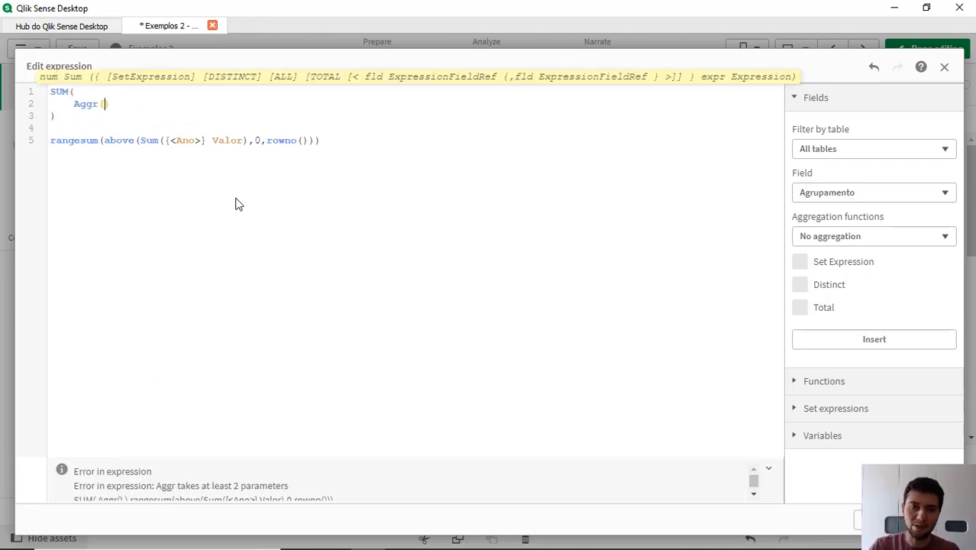
# Enter the sorted dimension parameter ,(Ano,(NUMERIC,ASCEINDING)) on a new line inside Aggr()
pyautogui.press('Return')
pyautogui.write(',ano')
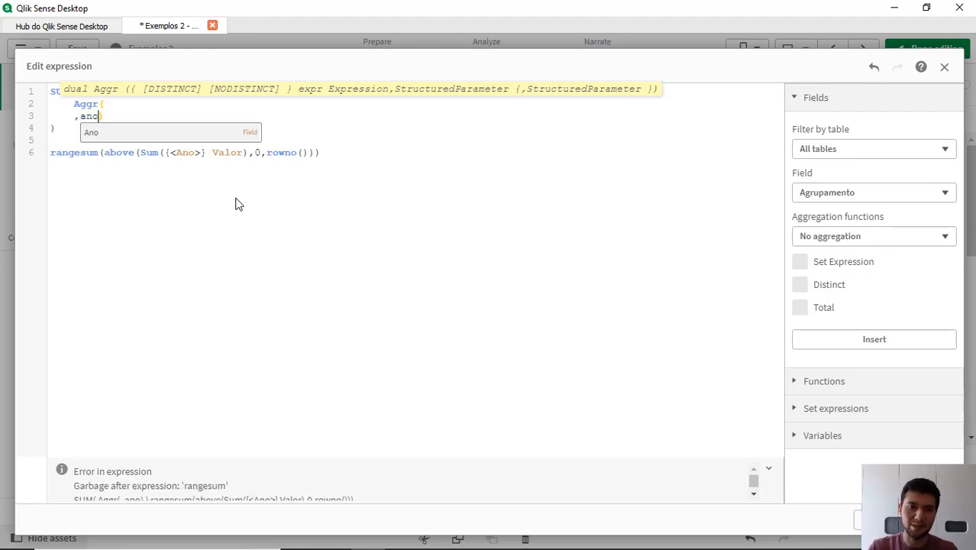
pyautogui.press('Return')
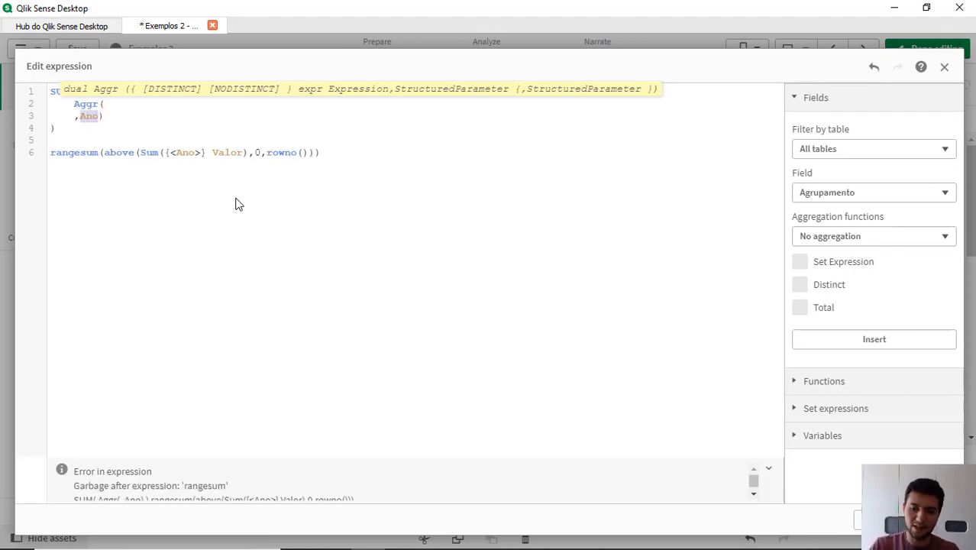
pyautogui.write('()')
pyautogui.press('Left')
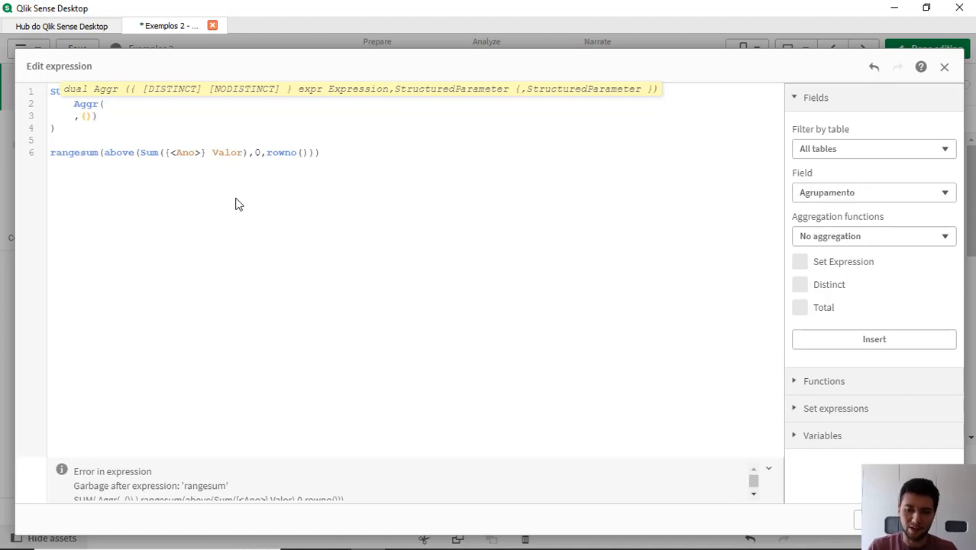
pyautogui.write('ANO')
pyautogui.press('Return')
pyautogui.write(',')
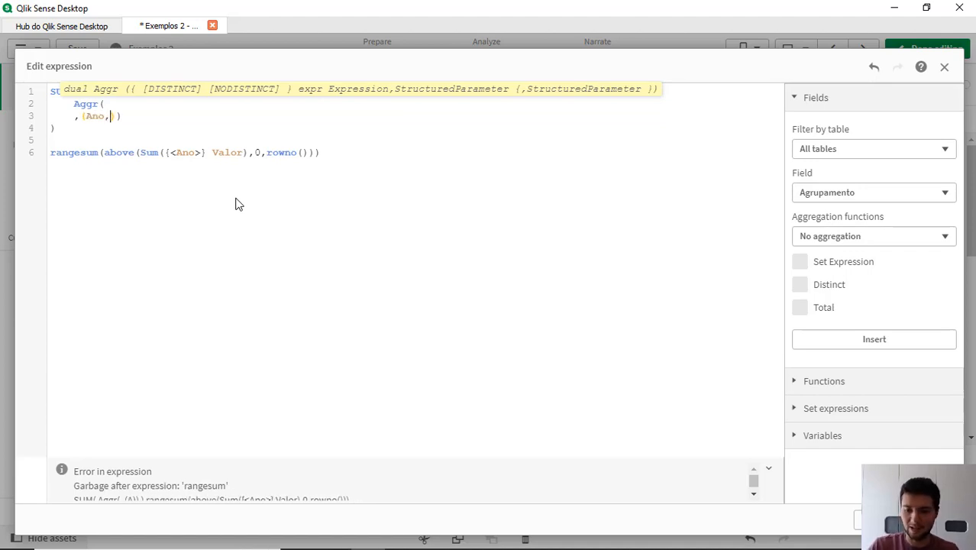
pyautogui.write(' (Nu')
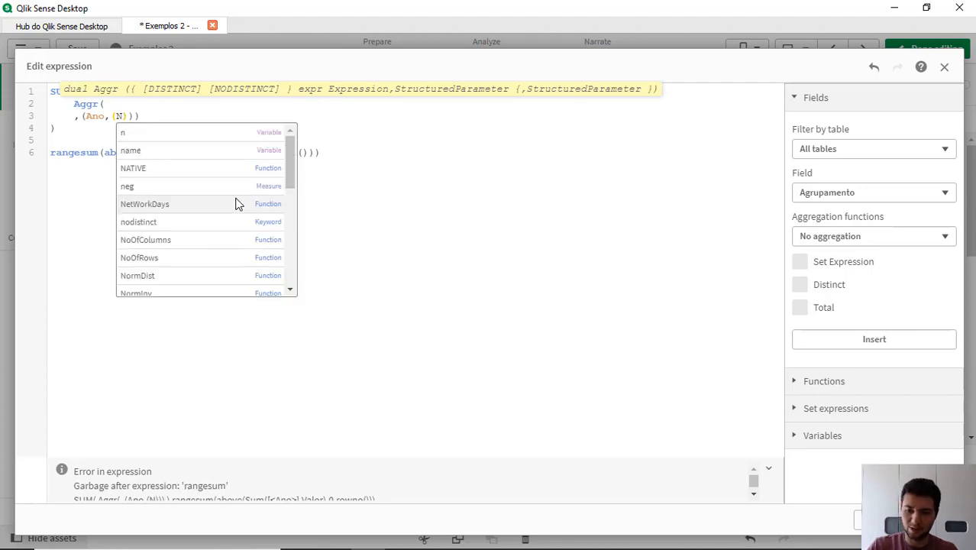
pyautogui.press('BackSpace')
pyautogui.write('UMERIC,')
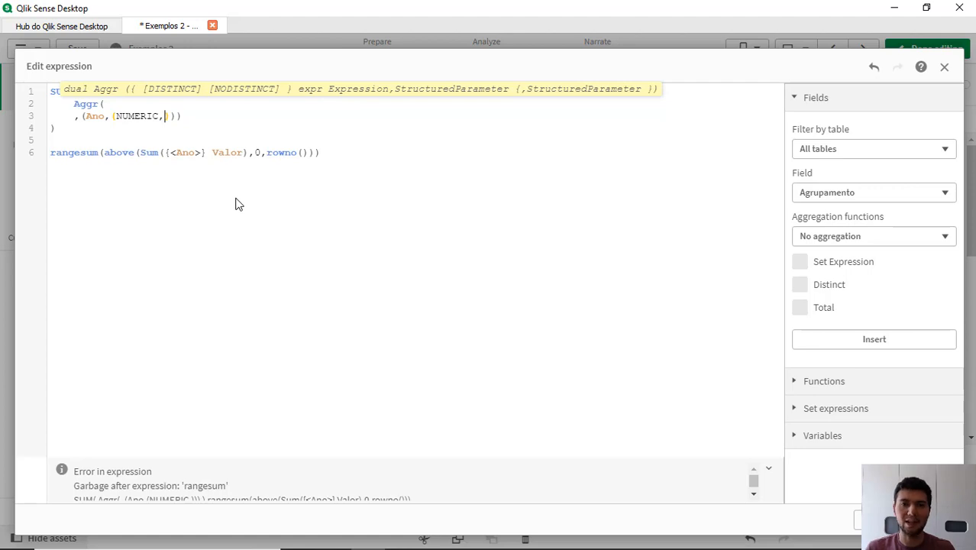
pyautogui.write('ASCEINDING')
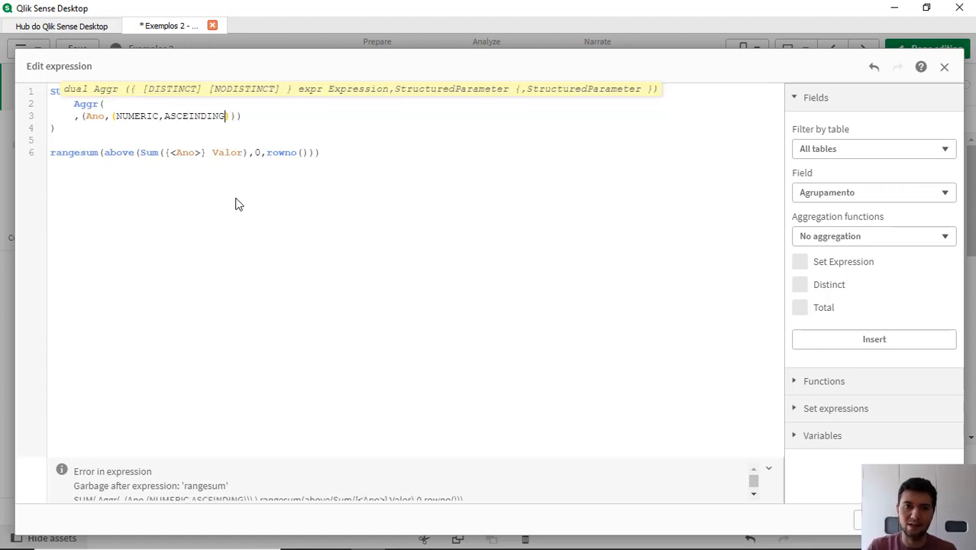
# Move the rangesum(above(Sum({<Ano>} Valor),0,rowno())) line into Aggr() as its first parameter, indented above the Ano parameter
pyautogui.press('Right')
pyautogui.press('Right')
pyautogui.press('Right')
pyautogui.press('Right')
pyautogui.press('Up')
pyautogui.press('Up')
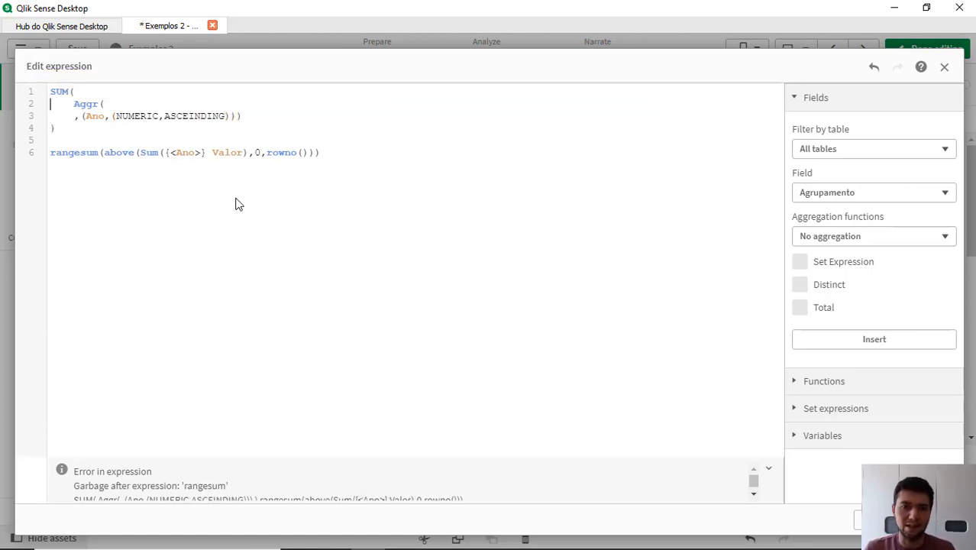
pyautogui.press('Down')
pyautogui.press('End')
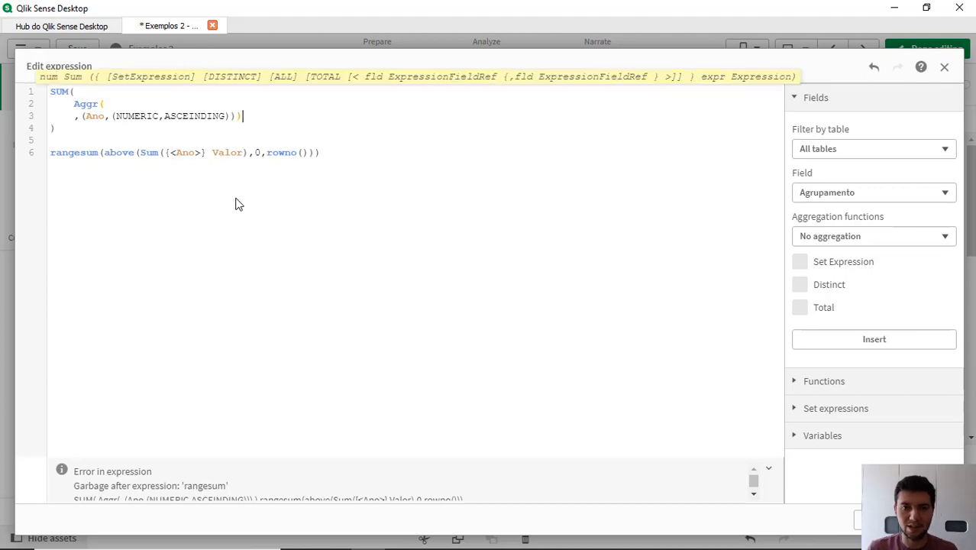
pyautogui.press('Return')
pyautogui.press('Return')
pyautogui.press('Down')
pyautogui.press('Down')
pyautogui.press('Down')
pyautogui.press('Down')
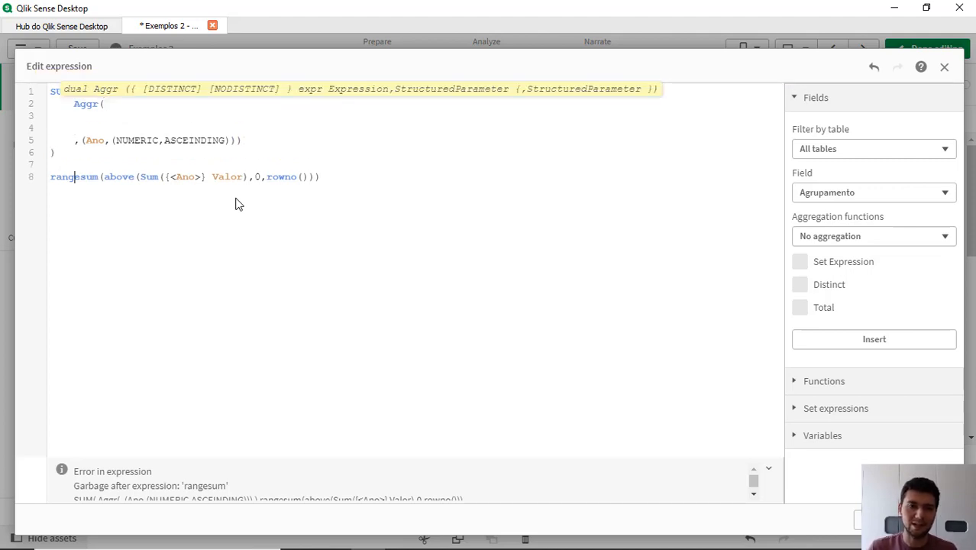
pyautogui.press('Home')
pyautogui.hotkey('shift', 'End')
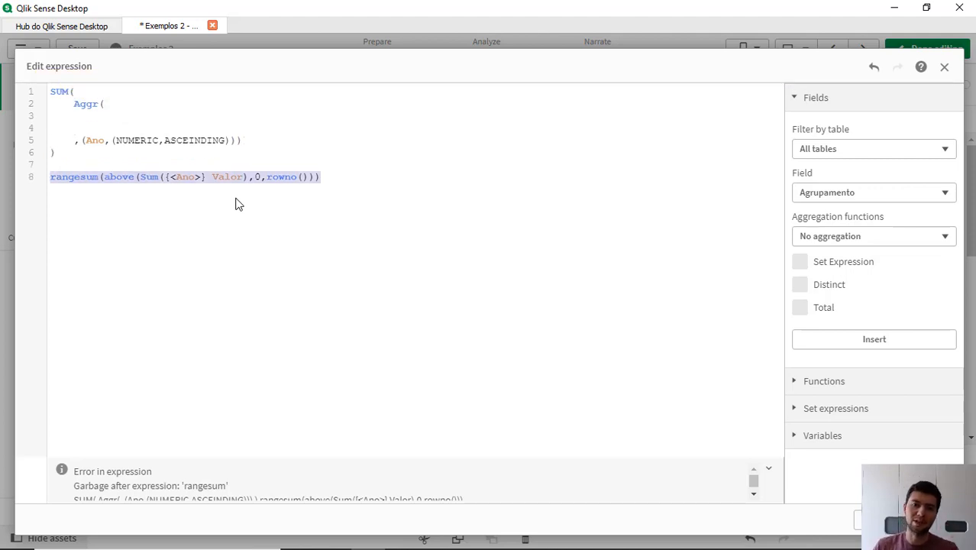
pyautogui.hotkey('ctrl', 'x')
pyautogui.press('Up')
pyautogui.press('Up')
pyautogui.press('Up')
pyautogui.press('Up')
pyautogui.press('Up')
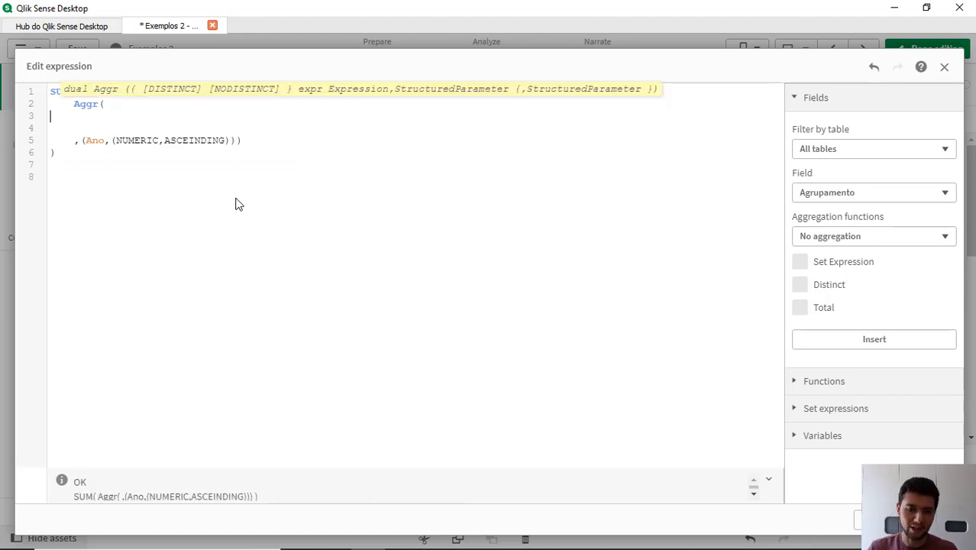
pyautogui.press('Tab')
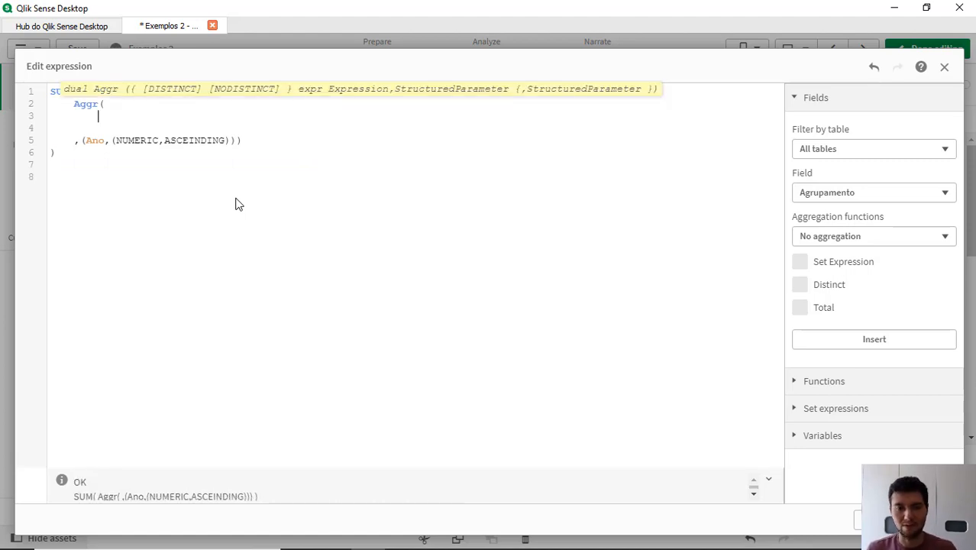
pyautogui.hotkey('ctrl', 'v')
# Remove the blank line between the rangesum line and the Ano parameter
pyautogui.click(153, 151)
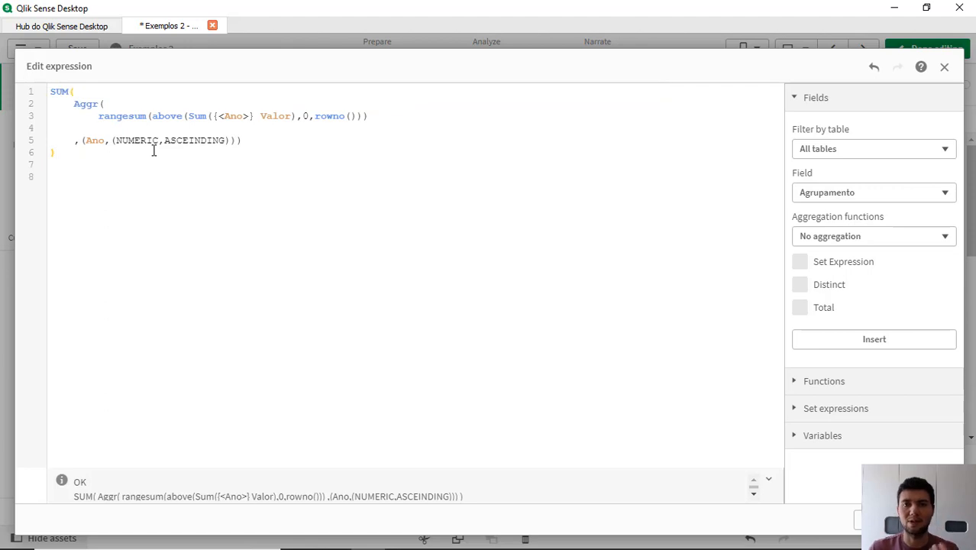
pyautogui.press('Up')
pyautogui.press('BackSpace')
pyautogui.press('BackSpace')
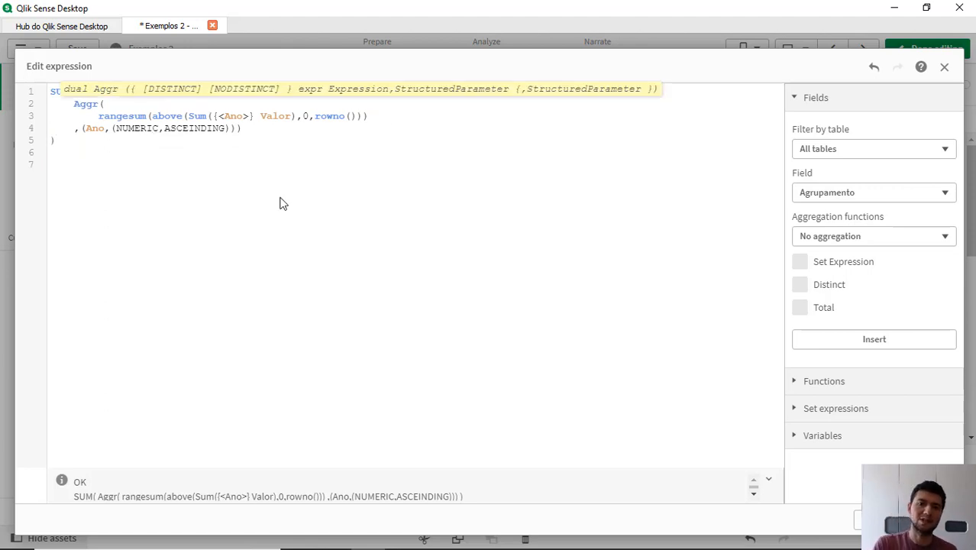
pyautogui.doubleClick(234, 116)
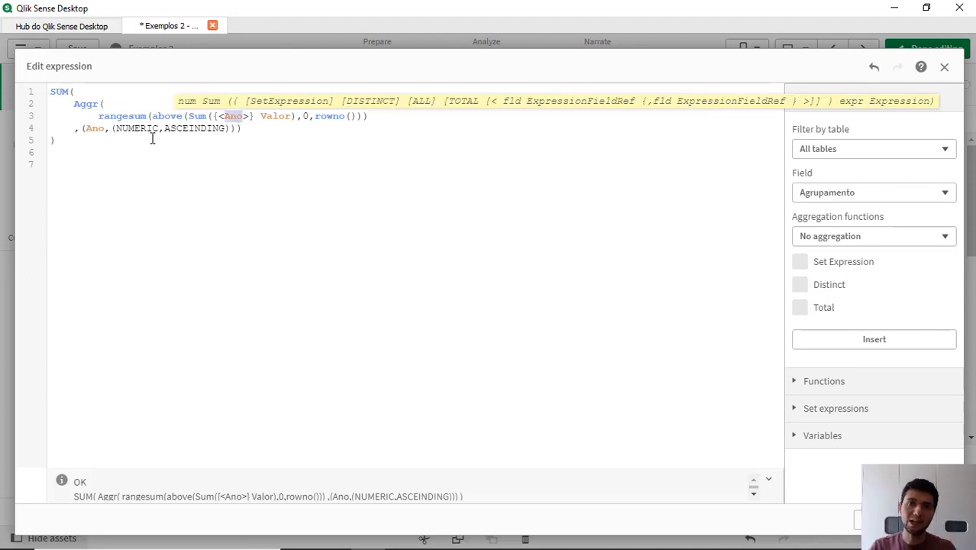
pyautogui.click(97, 128)
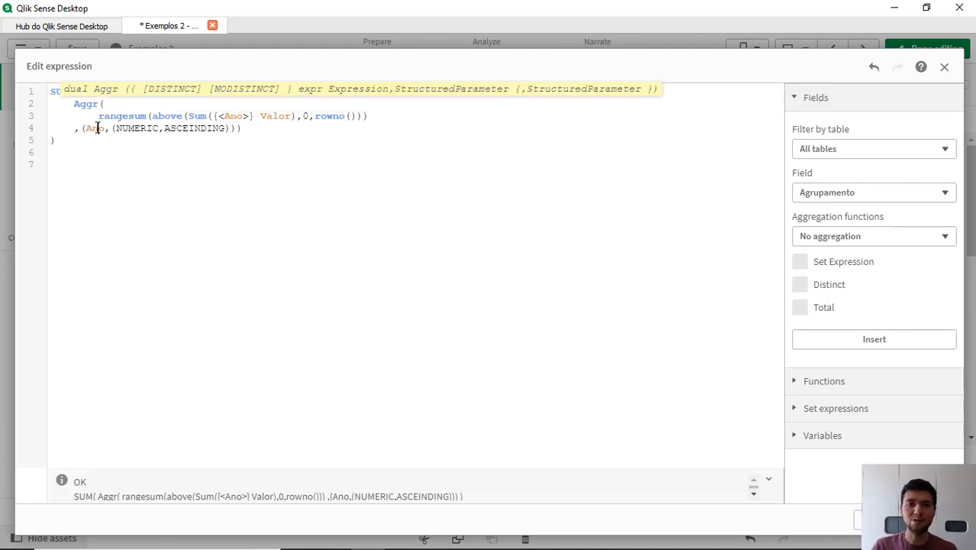
# Change the set modifier inside the rangesum line to {<Ano=>} and apply the accumulated column's expression
pyautogui.doubleClick(97, 129)
pyautogui.doubleClick(93, 103)
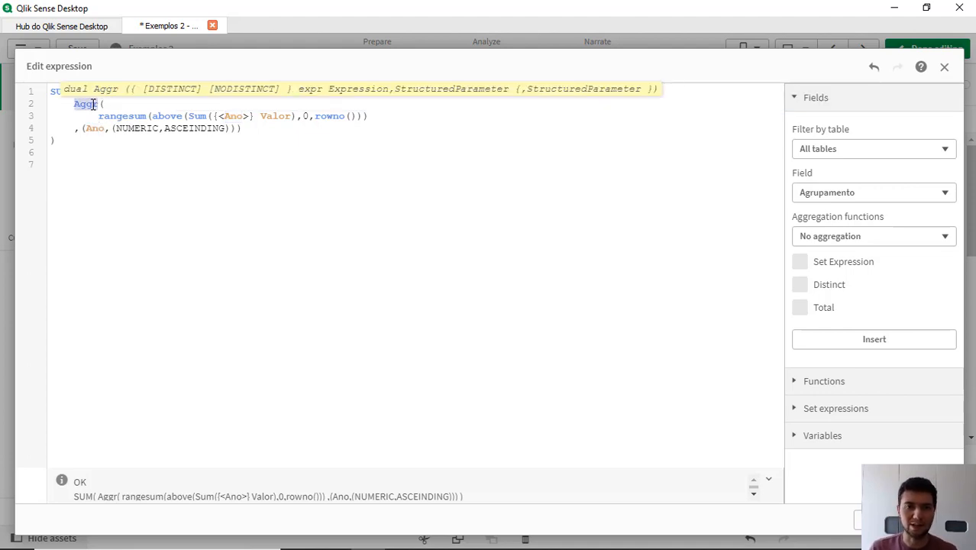
pyautogui.doubleClick(93, 128)
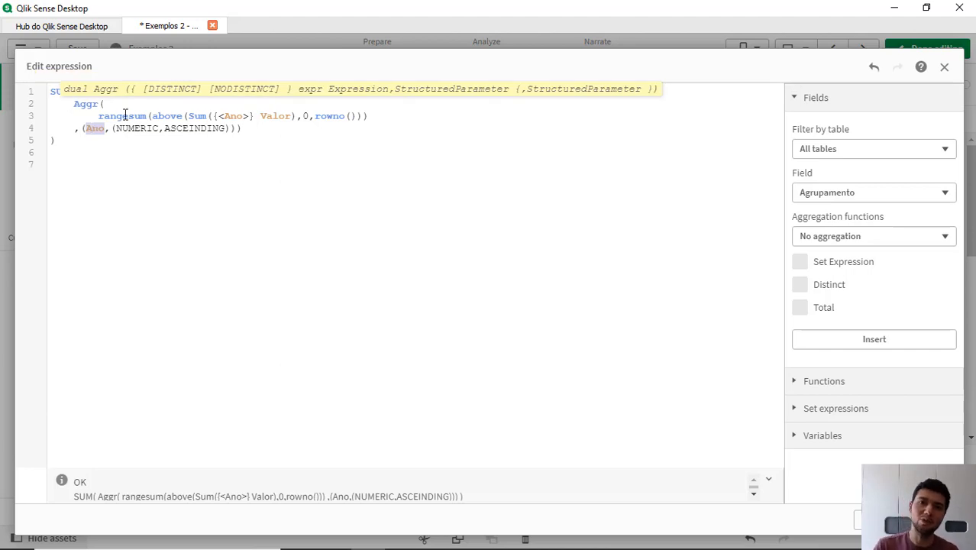
pyautogui.write('=')
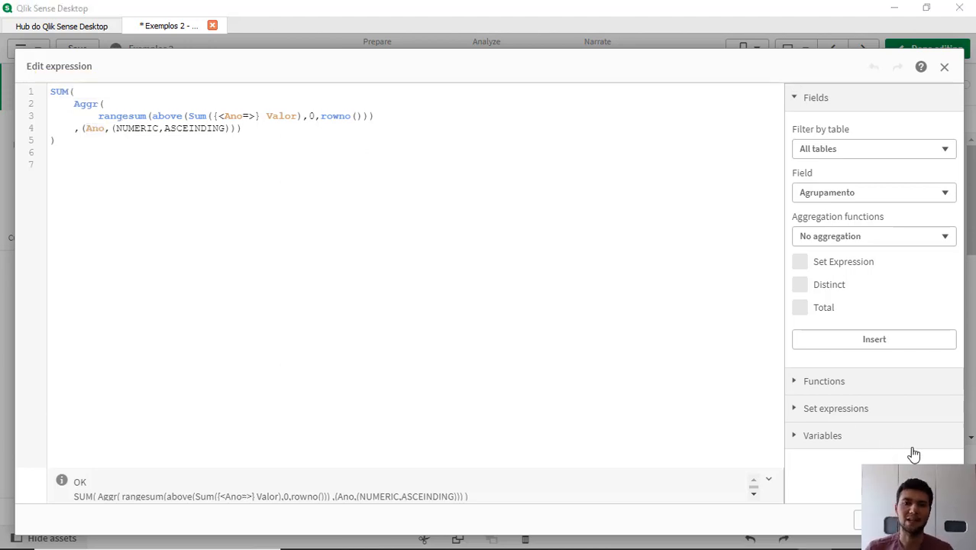
pyautogui.click(878, 519)
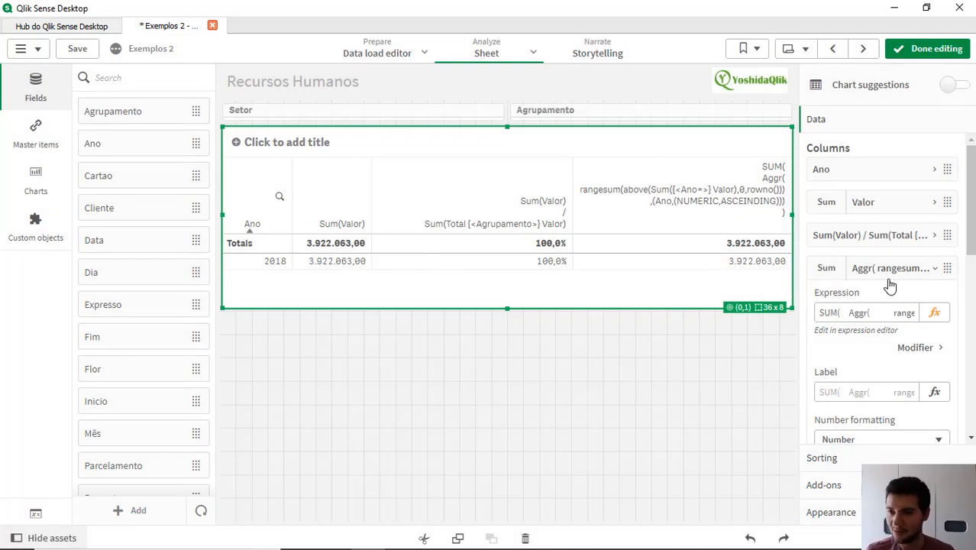
# Reopen the accumulated column's expression, correct the sort order of the Ano parameter to ASCENDING, and apply it
pyautogui.click(935, 313)
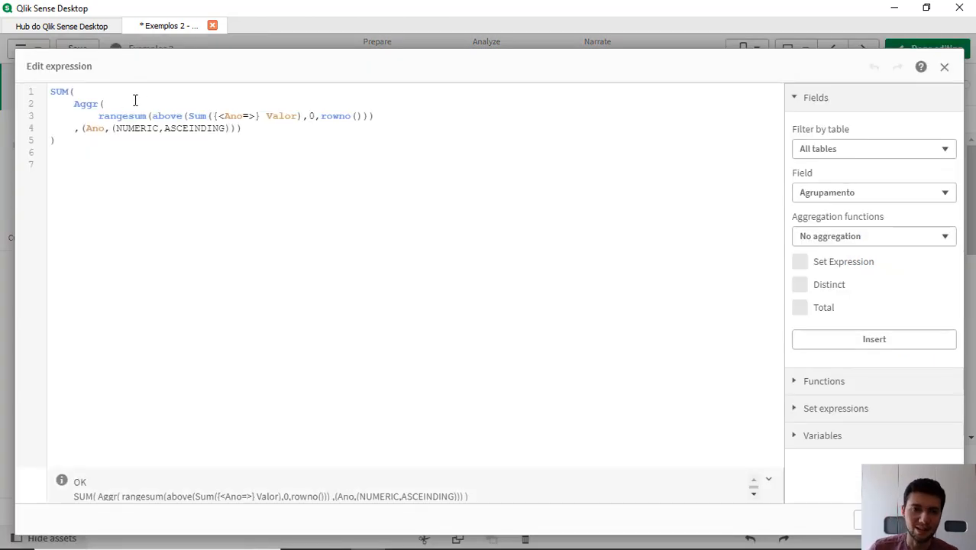
pyautogui.doubleClick(185, 130)
pyautogui.write('ASCEI')
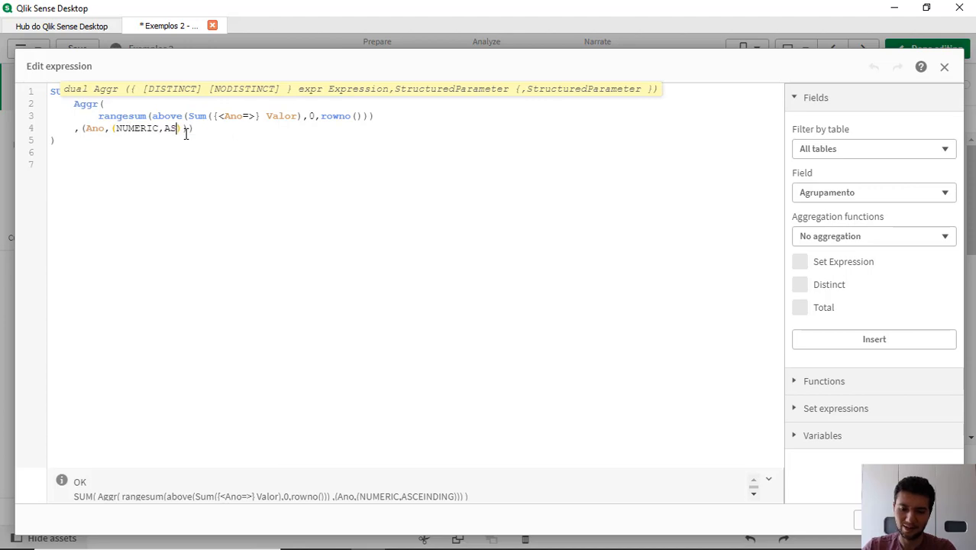
pyautogui.press('BackSpace')
pyautogui.press('BackSpace')
pyautogui.press('BackSpace')
pyautogui.press('BackSpace')
pyautogui.press('BackSpace')
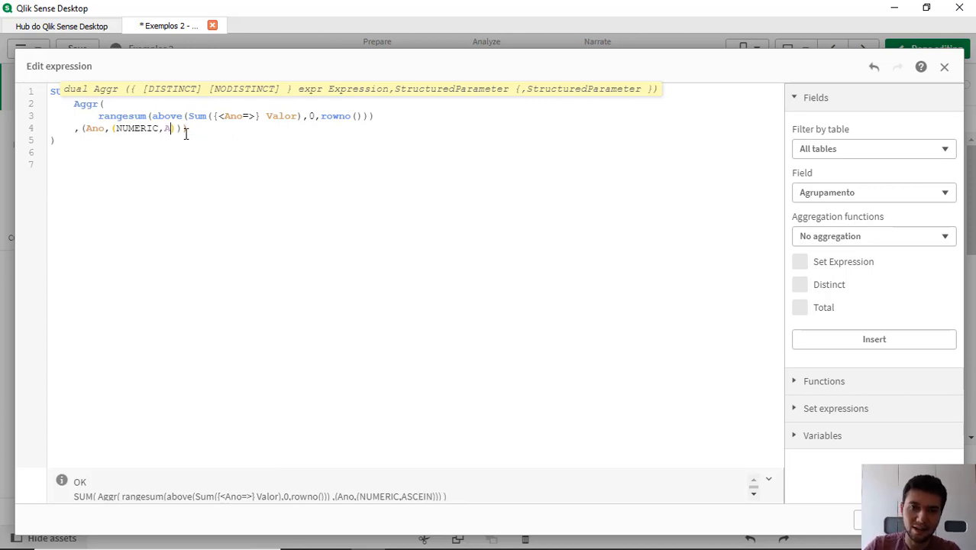
pyautogui.write('ASCENDING')
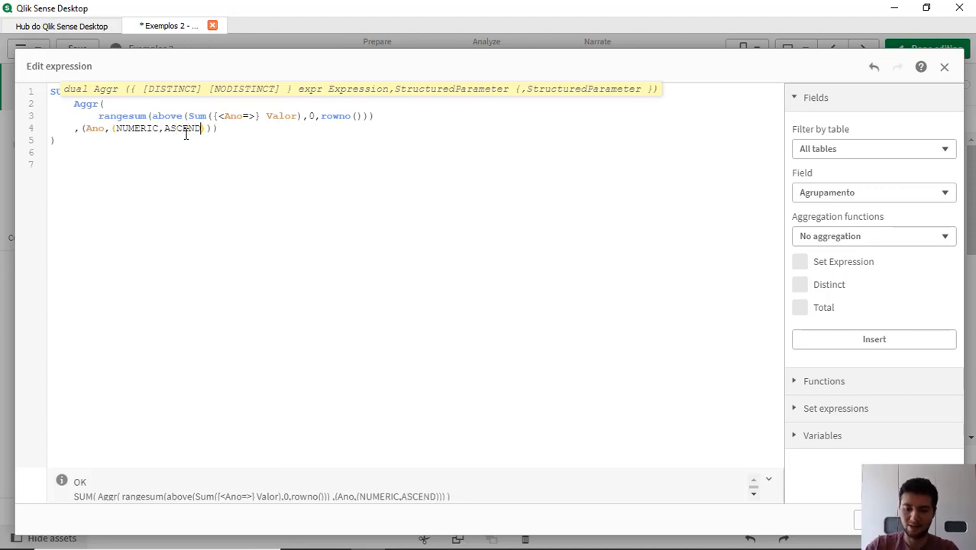
pyautogui.click(231, 151)
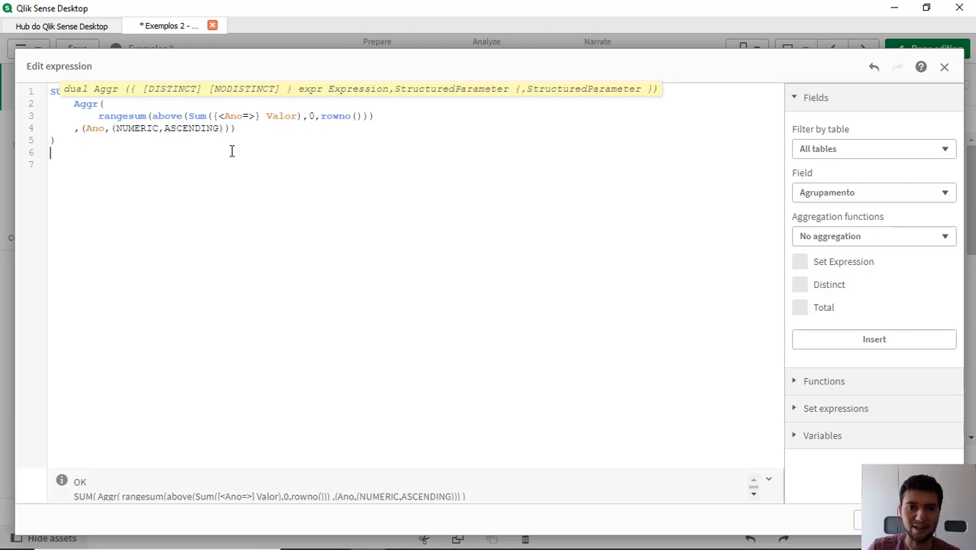
pyautogui.click(193, 134)
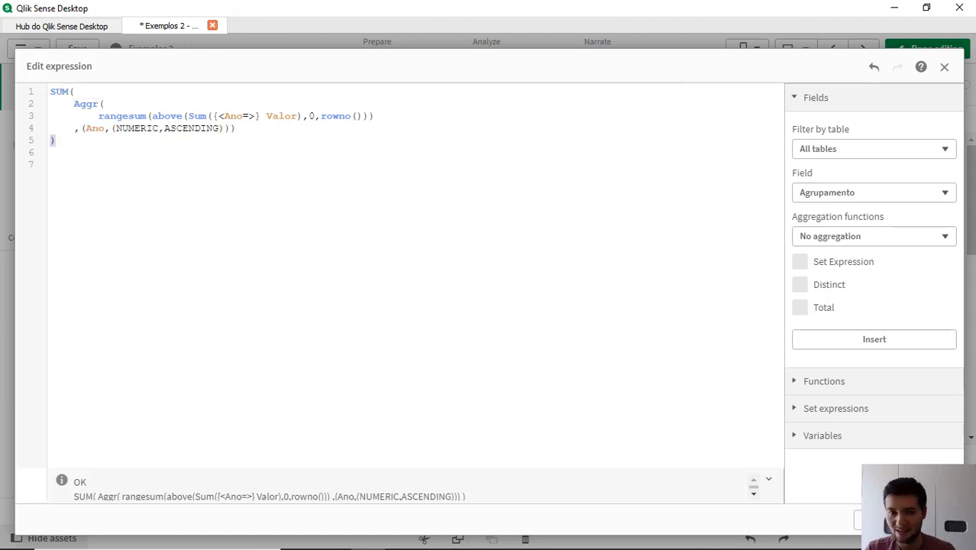
pyautogui.click(930, 520)
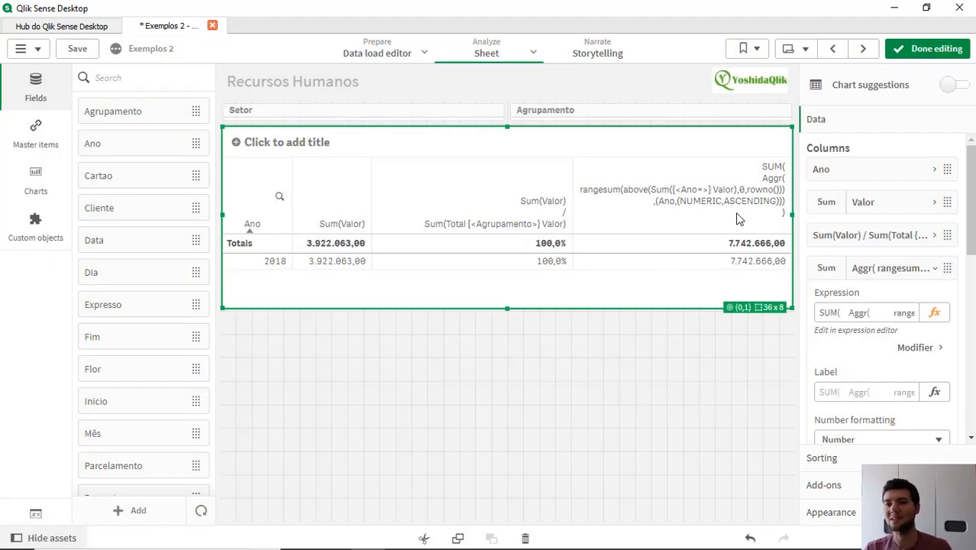
# Finish editing the sheet and switch the Ano selection to 2019 to test the accumulated column
pyautogui.click(929, 48)
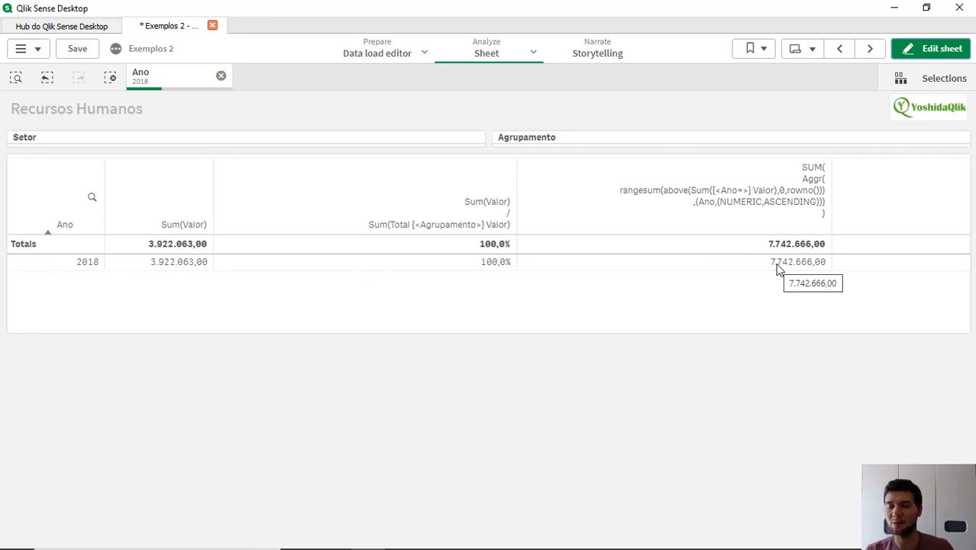
pyautogui.click(157, 85)
pyautogui.click(227, 214)
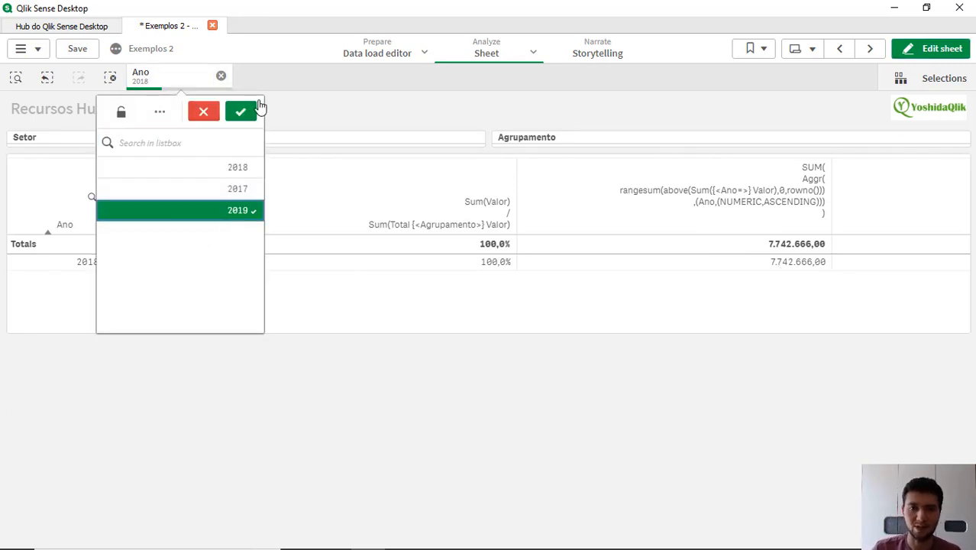
pyautogui.click(251, 112)
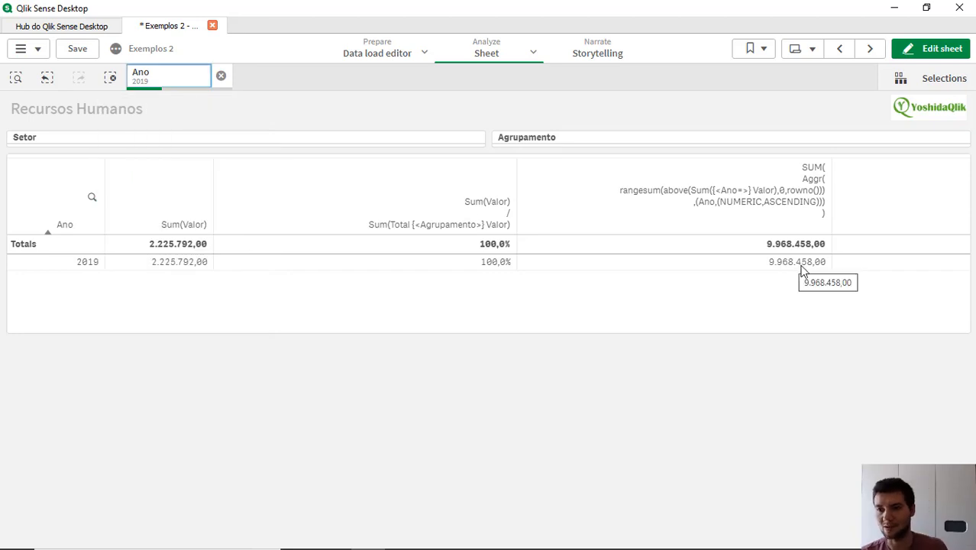